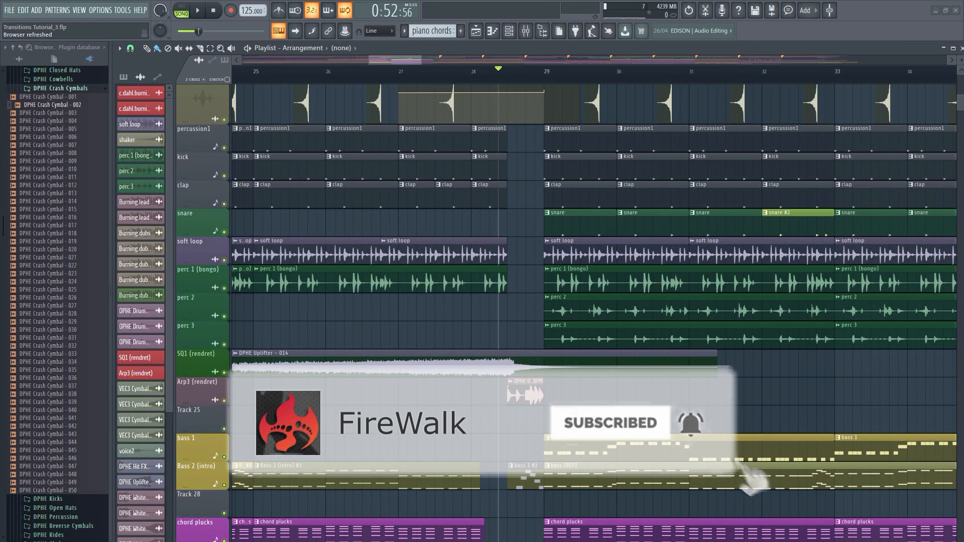
Step: Add the tropical crash_2 sample to Track 25 at bar 29 and route its channel to mixer track 60
key(alt+Tab)
drag(442, 200, 569, 410)
double_click(569, 411)
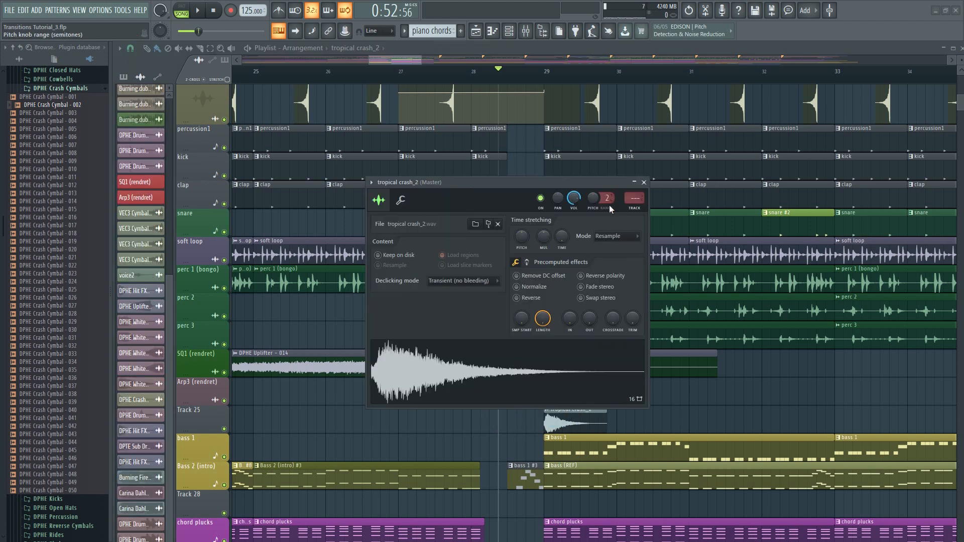
click(637, 210)
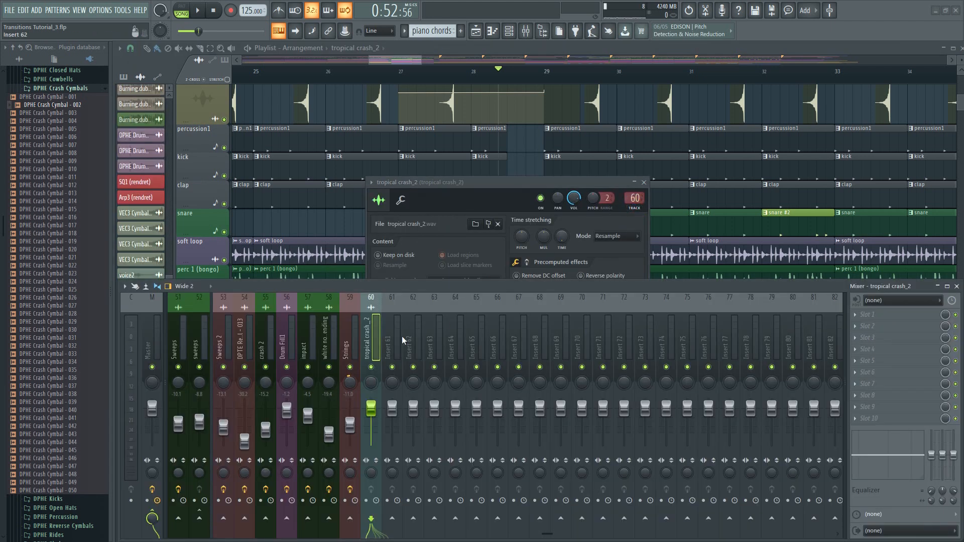
Step: Lower the tropical crash_2 mixer track volume to -2.0 dB and return to the playlist
drag(372, 410, 372, 414)
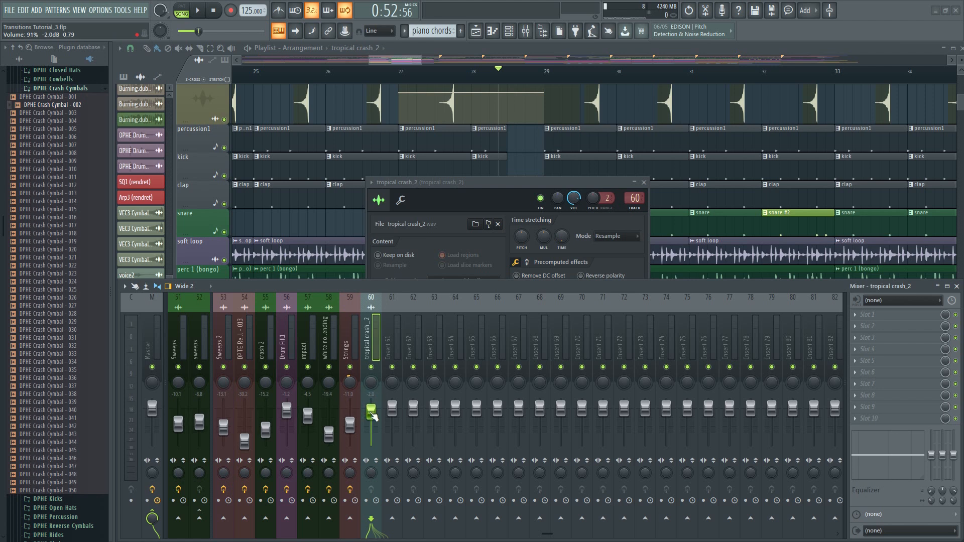
click(957, 287)
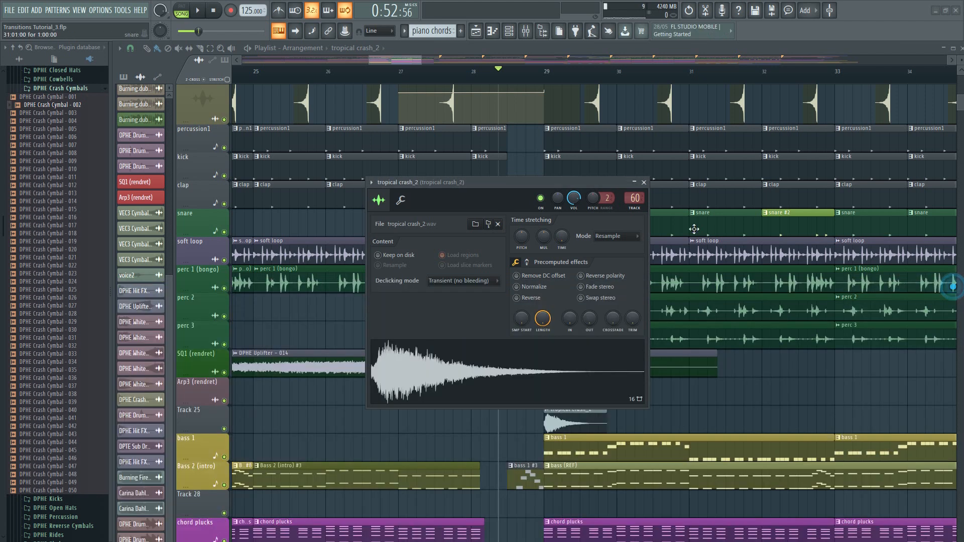
click(644, 184)
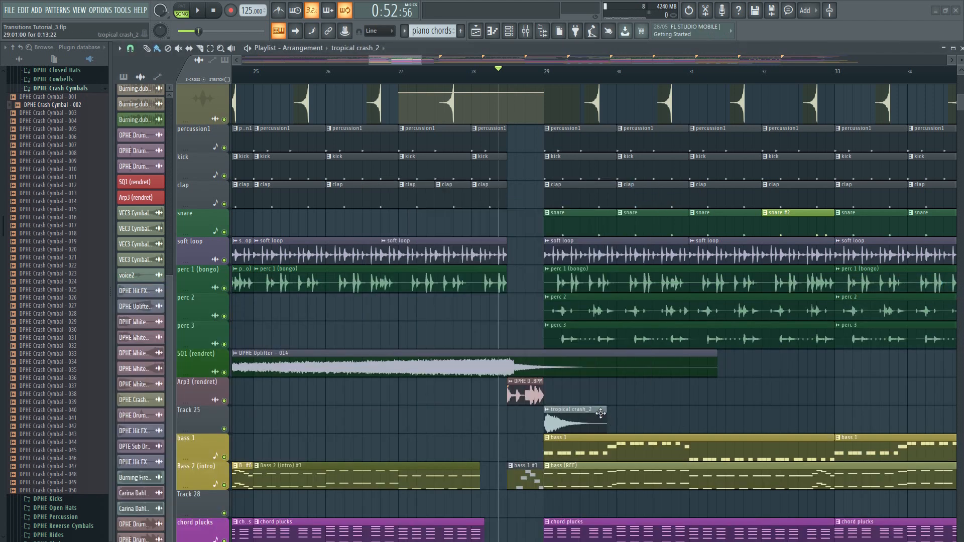
Step: Place a second tropical crash_2 clip on Track 25 ending at the drum fill's start and make it unique
click(564, 422)
mouse_move(445, 422)
mouse_down()
mouse_move(437, 415)
mouse_move(451, 410)
mouse_up()
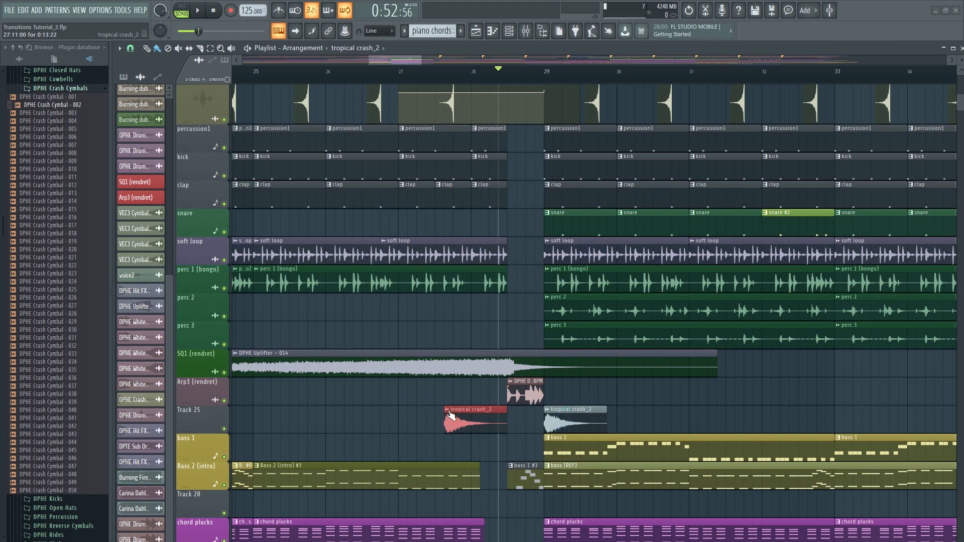
right_click(450, 414)
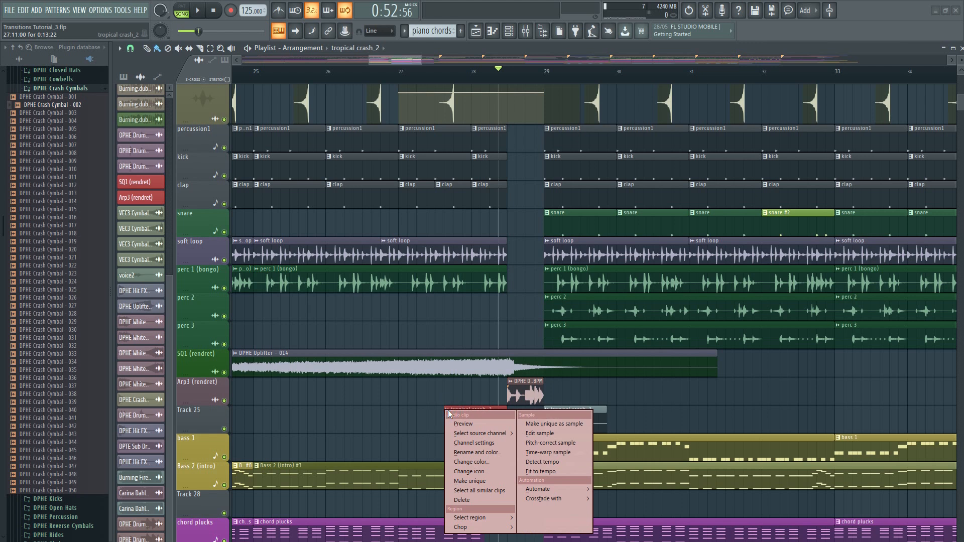
click(467, 482)
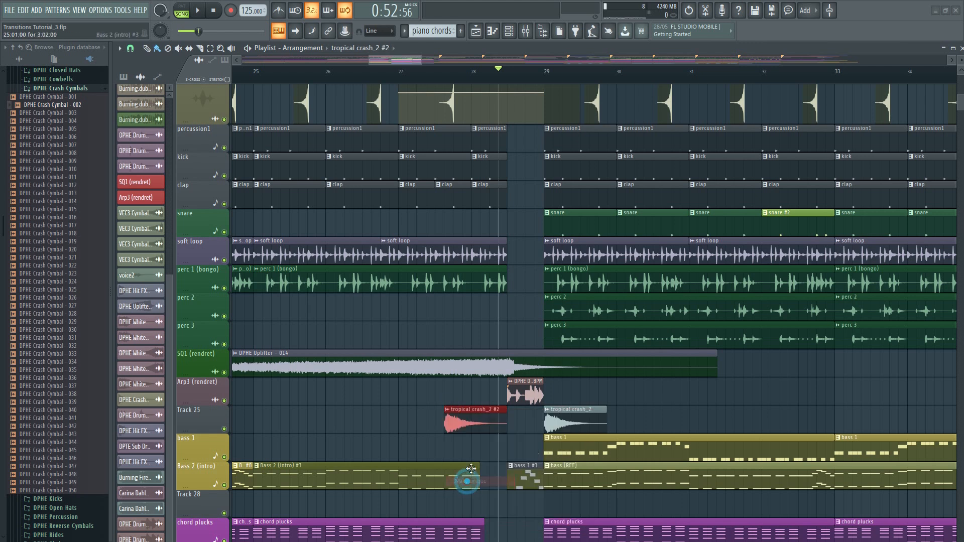
Step: Reverse the sample of the unique crash clip before the drum fill
double_click(468, 418)
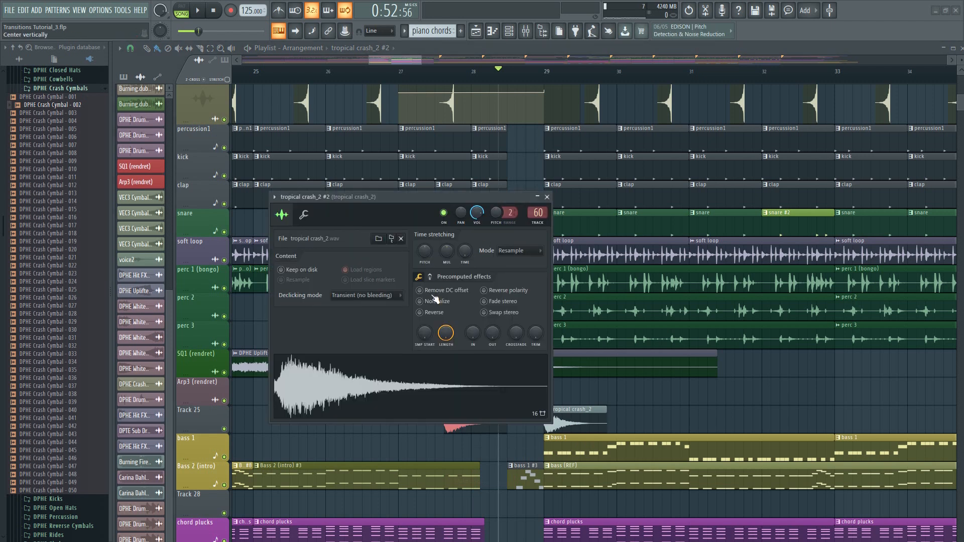
click(422, 315)
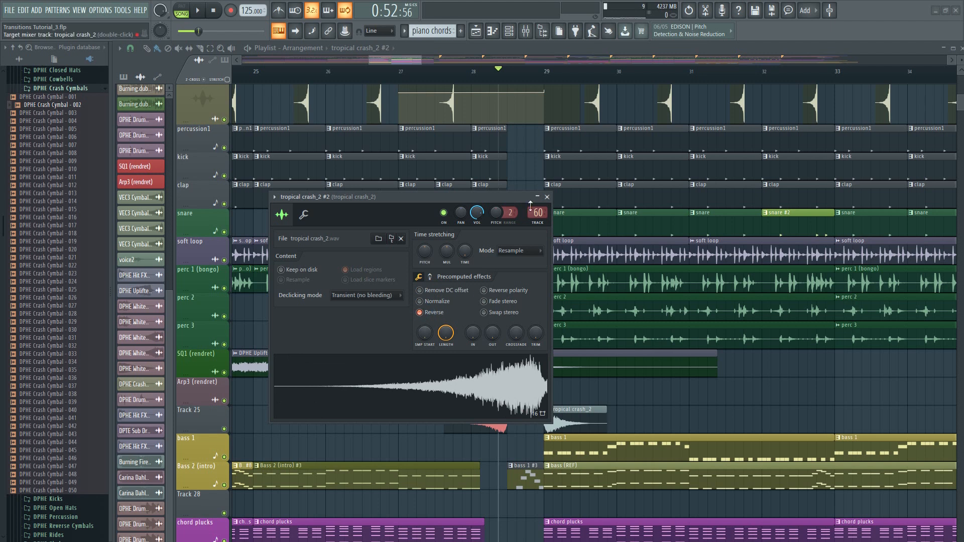
click(547, 197)
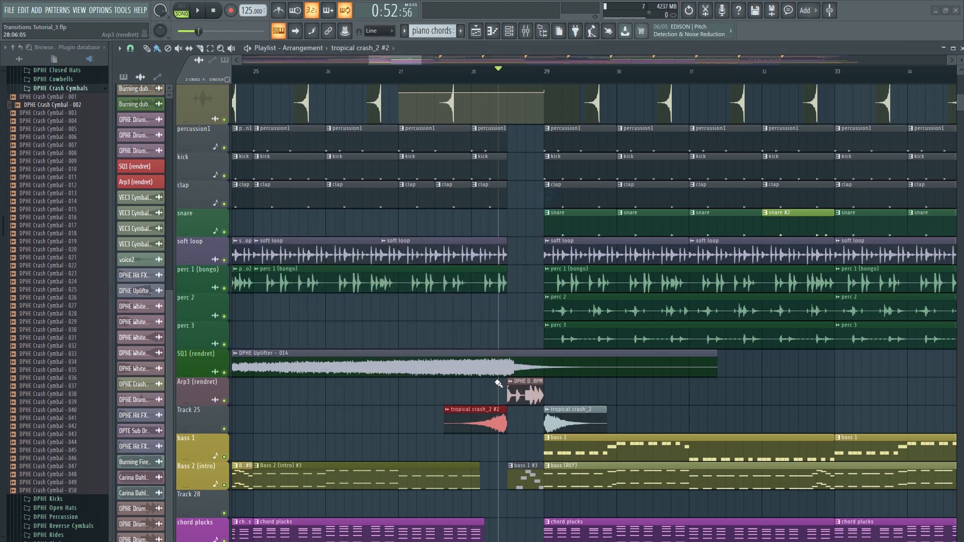
Step: Move the reversed crash to start at bar 28 and lower its channel volume to 58%
drag(481, 418, 510, 416)
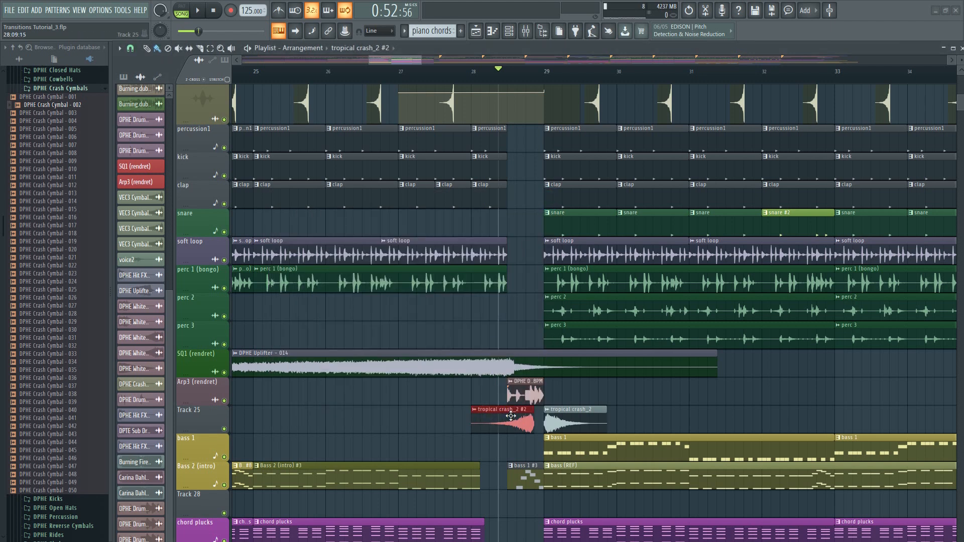
double_click(511, 421)
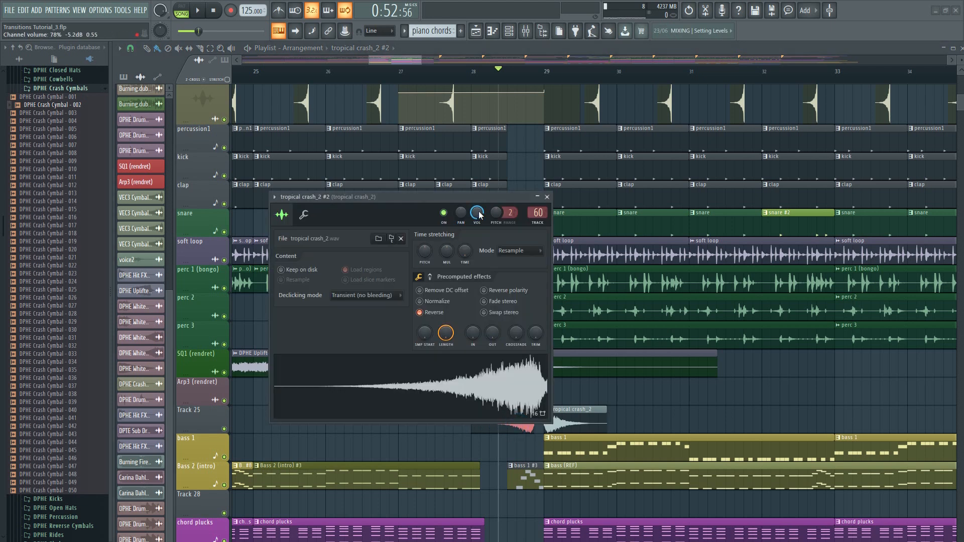
drag(476, 212, 484, 217)
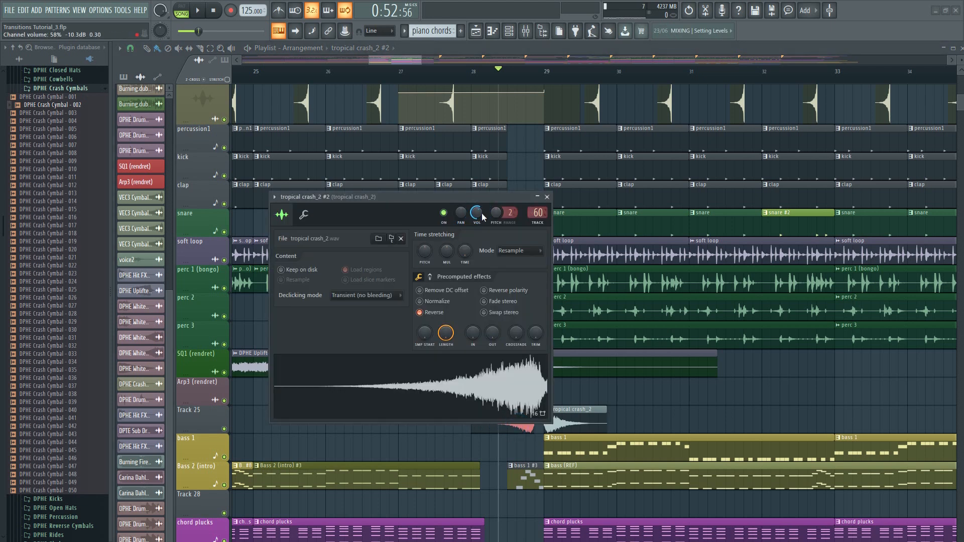
click(547, 197)
Step: Play the transition from bar 28 and again from bar 26 to check how both crashes sound
scroll(551, 79, up, 2)
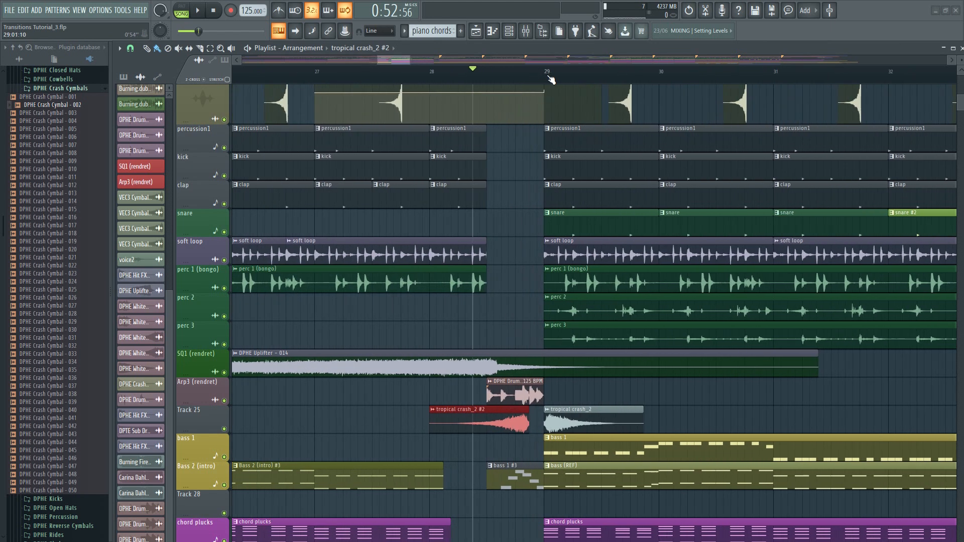
scroll(552, 79, up, 3)
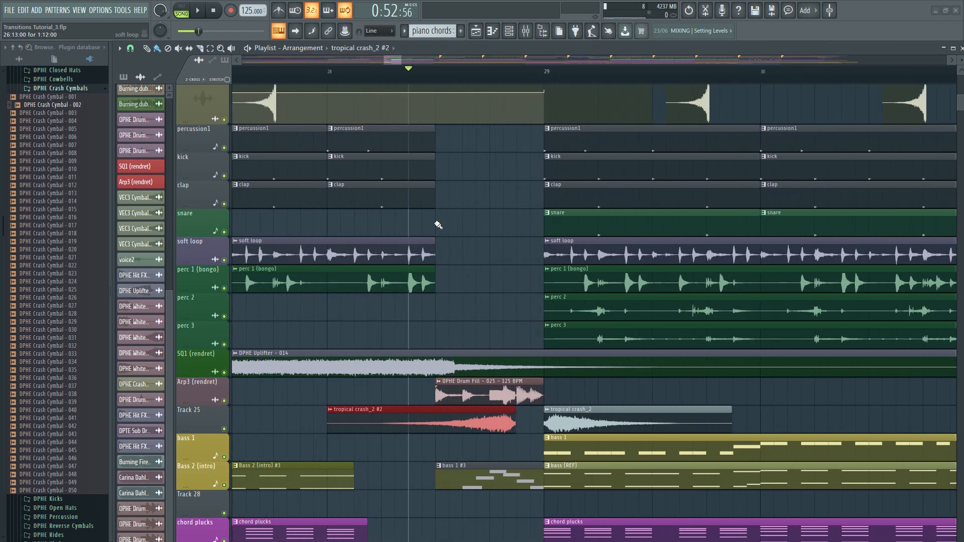
click(327, 70)
key(space)
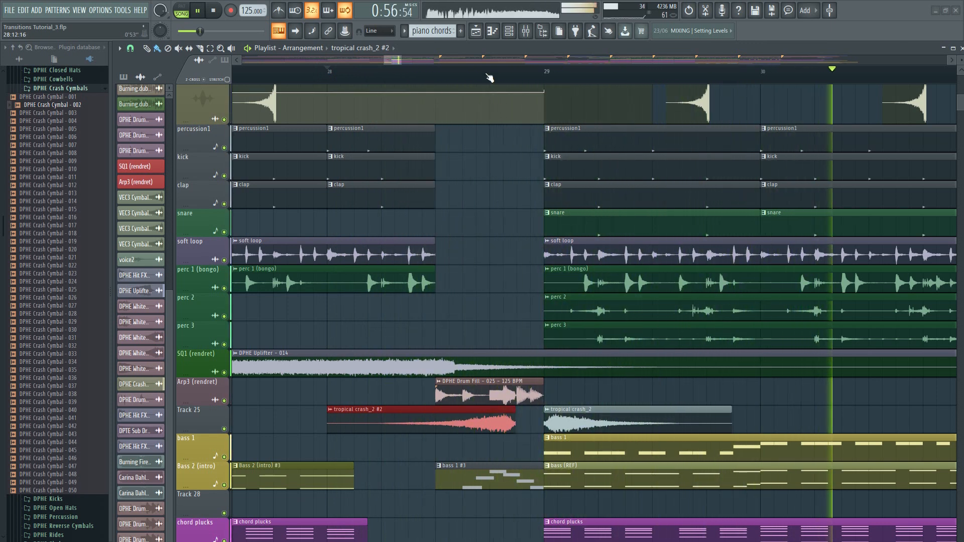
scroll(490, 78, down, 5)
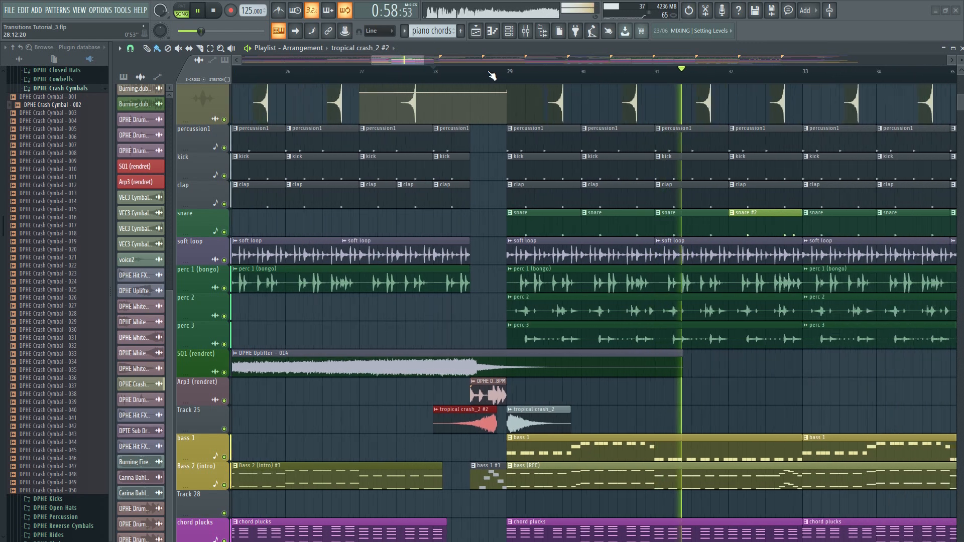
key(space)
drag(394, 77, 289, 77)
key(space)
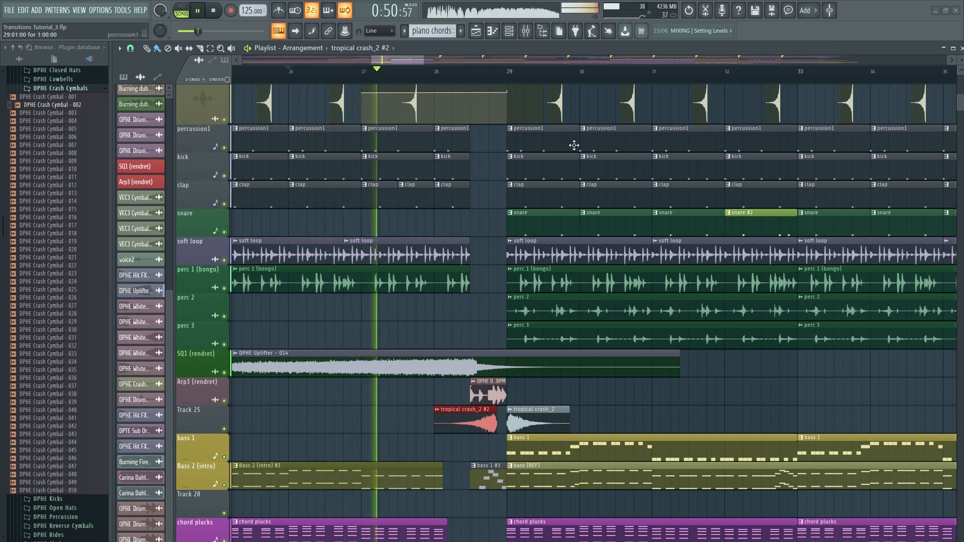
Step: Set the tropical crash_2 mixer track volume to -6.2 dB while replaying the transition
key(F9)
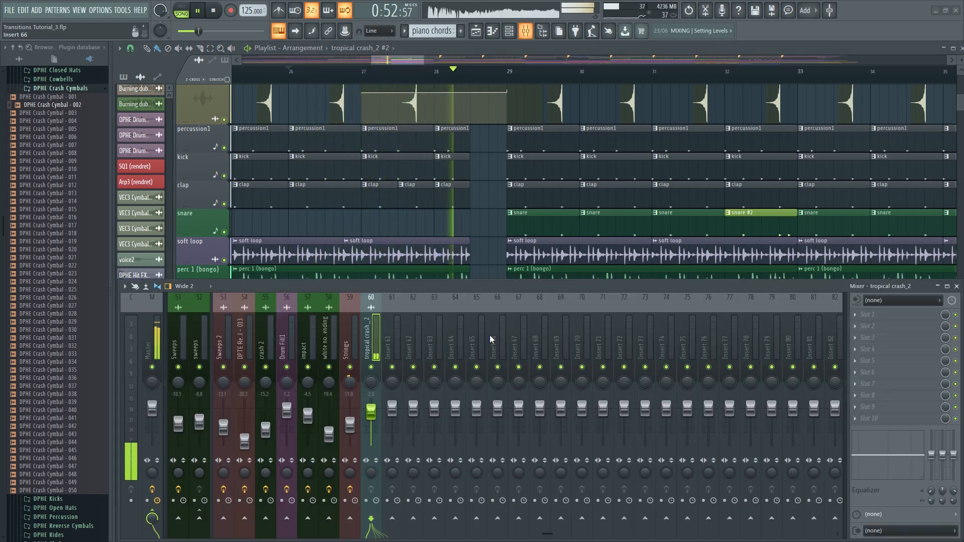
key(space)
key(space)
drag(372, 411, 371, 421)
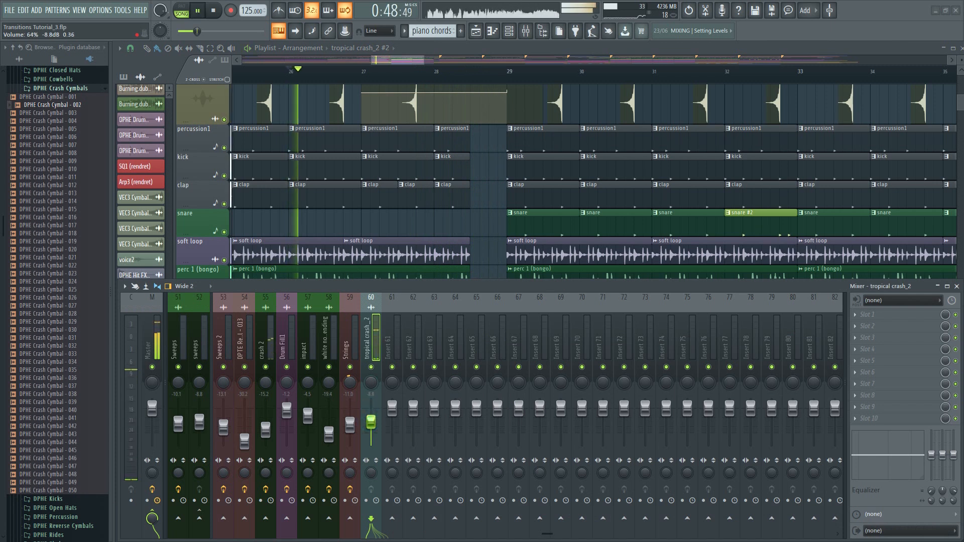
key(space)
click(442, 71)
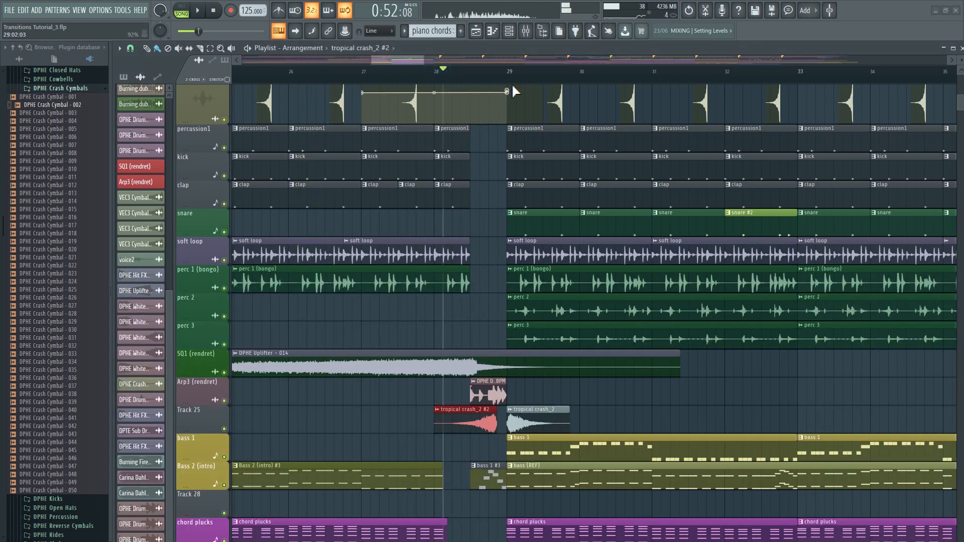
key(F9)
key(space)
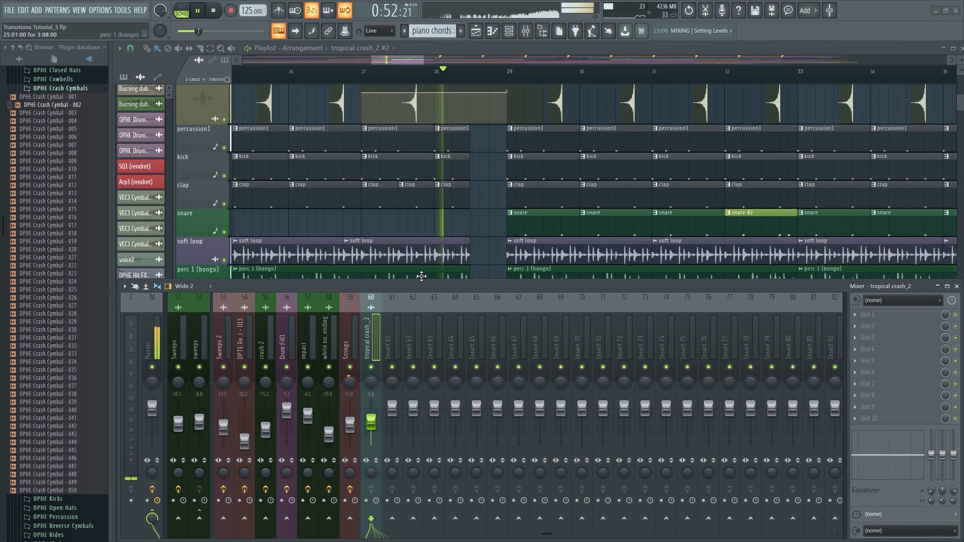
drag(374, 427, 374, 422)
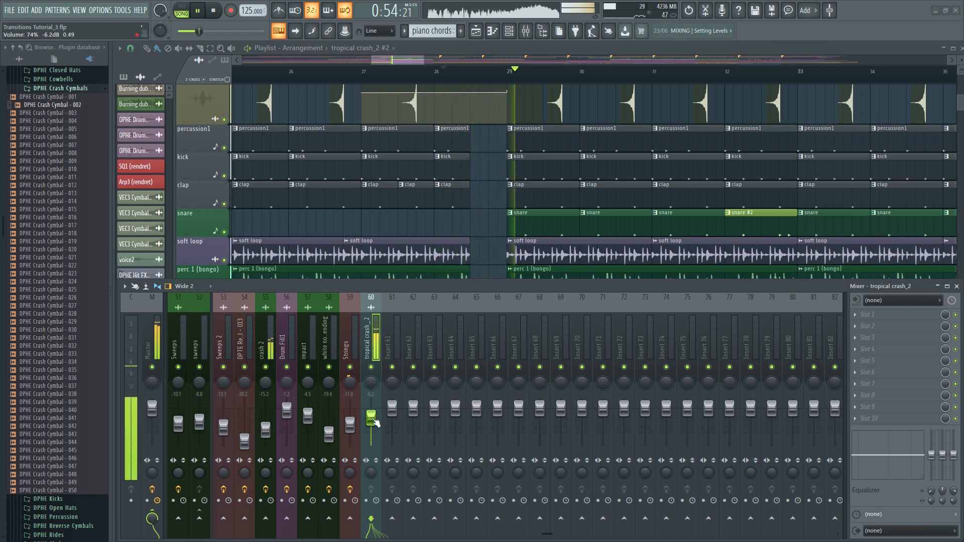
key(space)
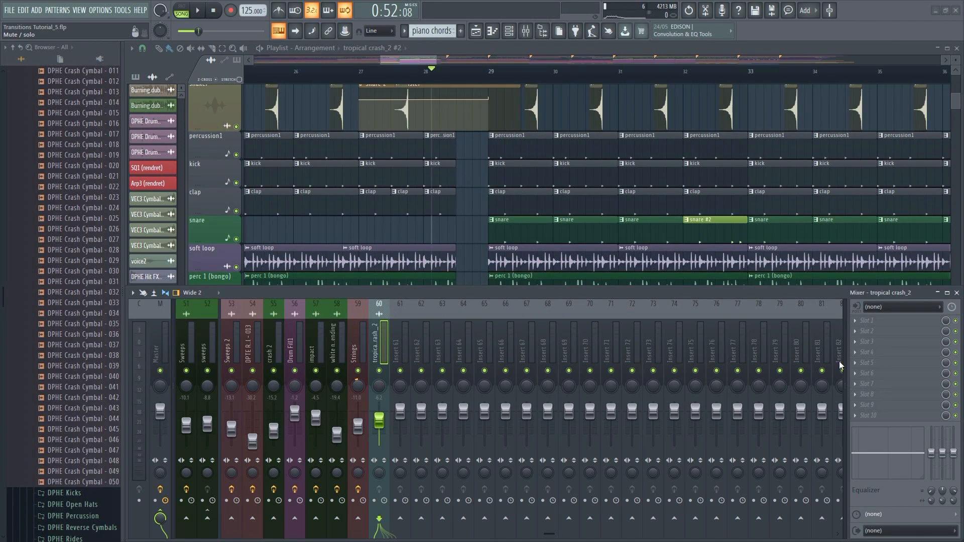
Step: Add Fruity Delay 3 to the crash track's first effect slot with keep pitch, the ping pong model and an HP feedback filter
click(859, 322)
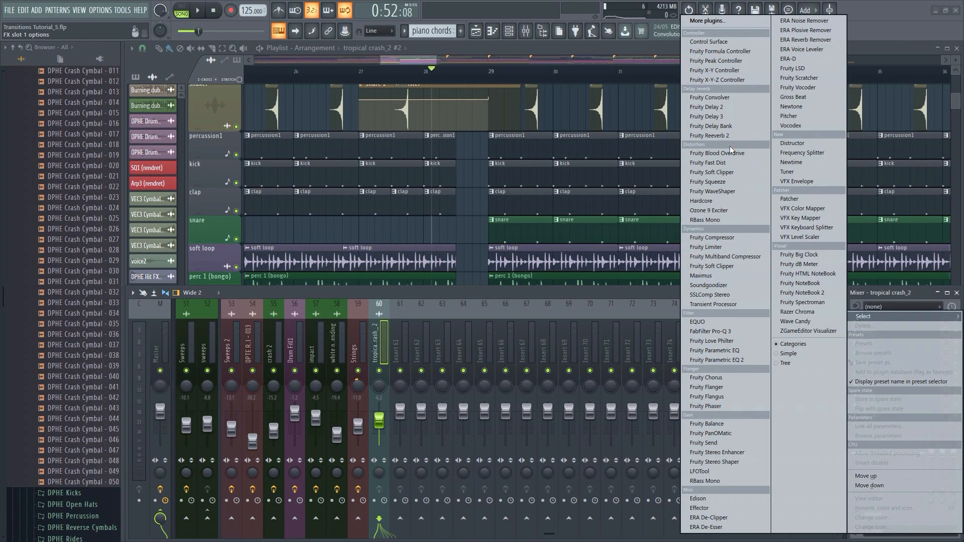
click(731, 115)
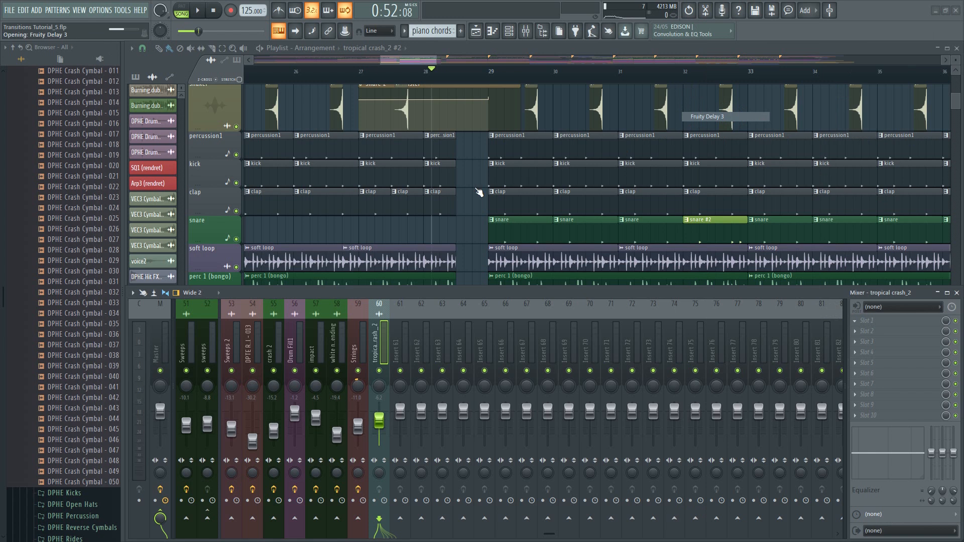
click(354, 192)
click(413, 196)
click(561, 190)
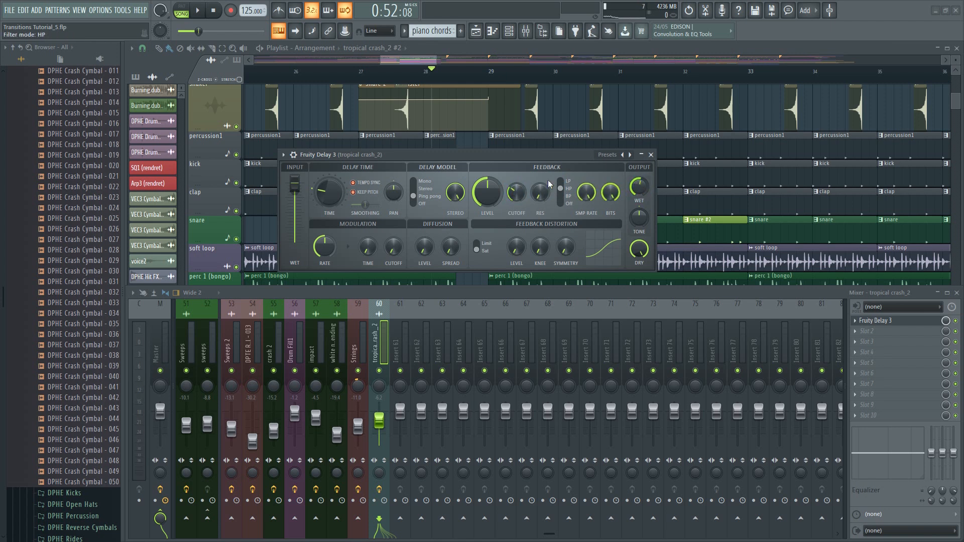
Step: Set the delay's output wet level to 22.5% while playing back the transition
key(space)
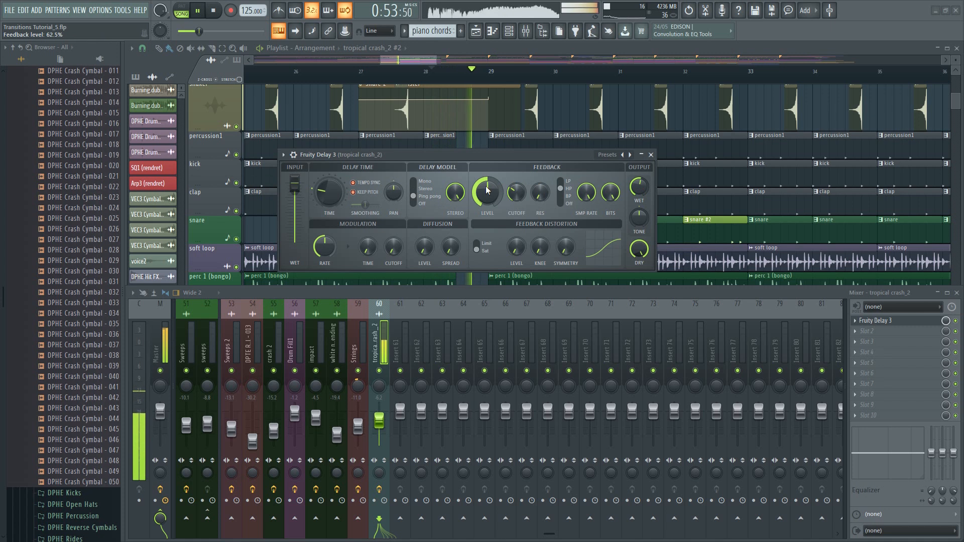
drag(641, 183, 639, 190)
key(space)
key(space)
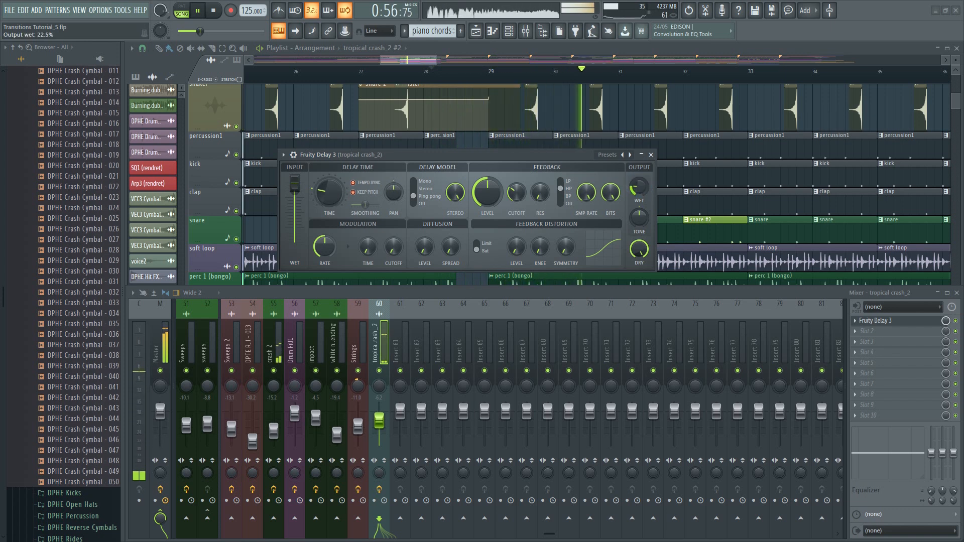
click(650, 154)
key(space)
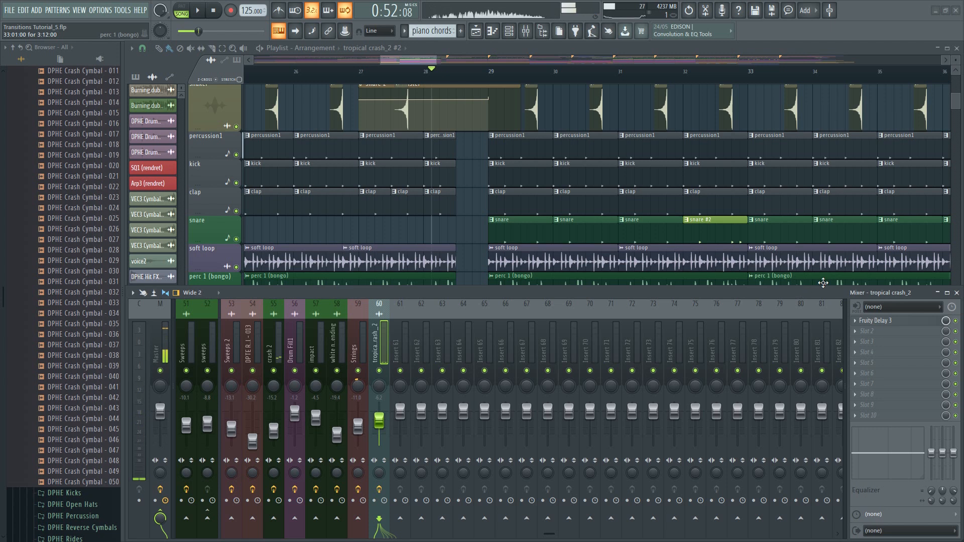
Step: Add Fruity Reeverb 2 to the crash track's second effect slot and set its low cut to 635 Hz
click(861, 331)
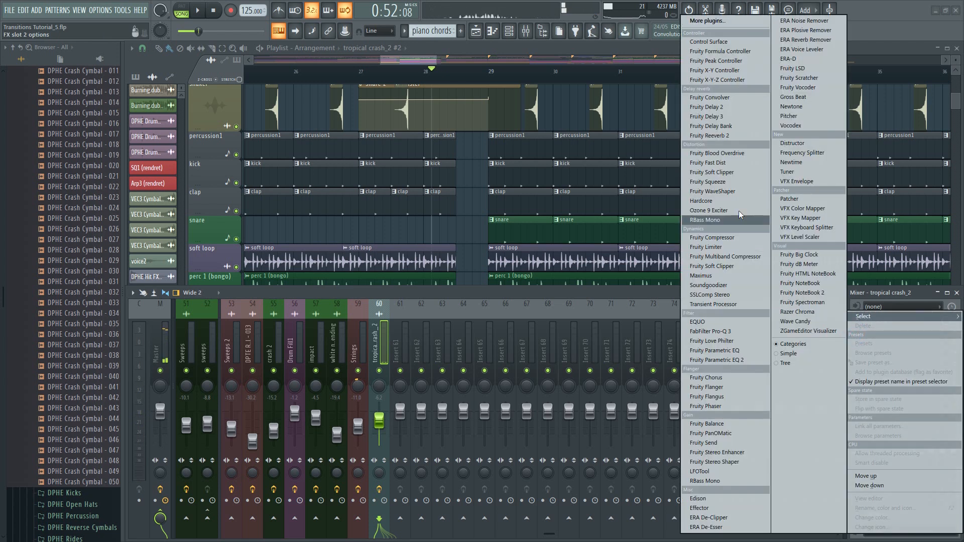
click(739, 137)
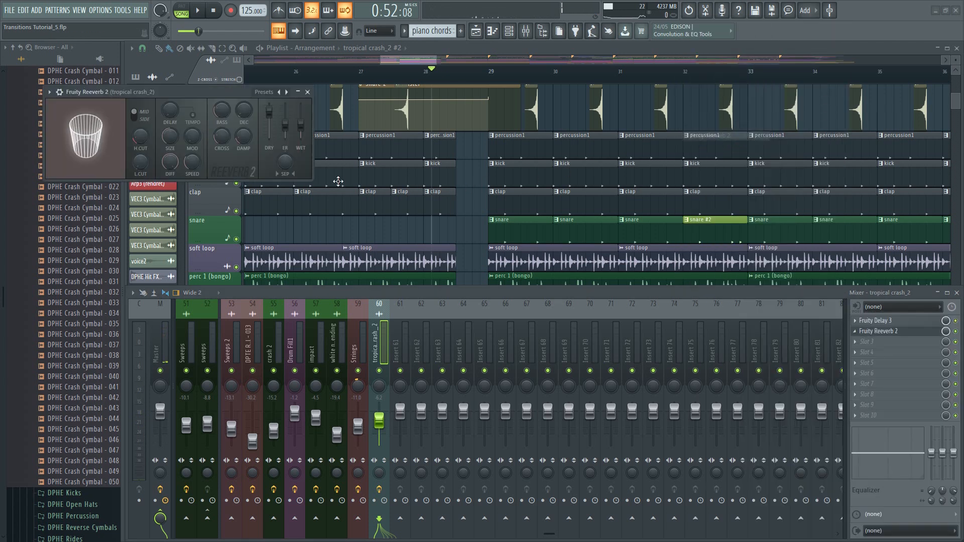
drag(185, 92, 493, 264)
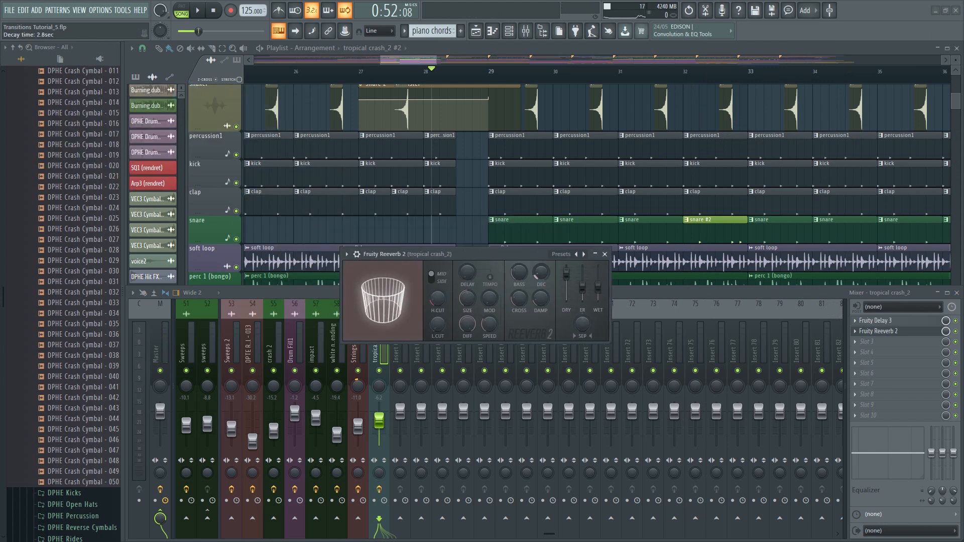
drag(435, 298, 438, 320)
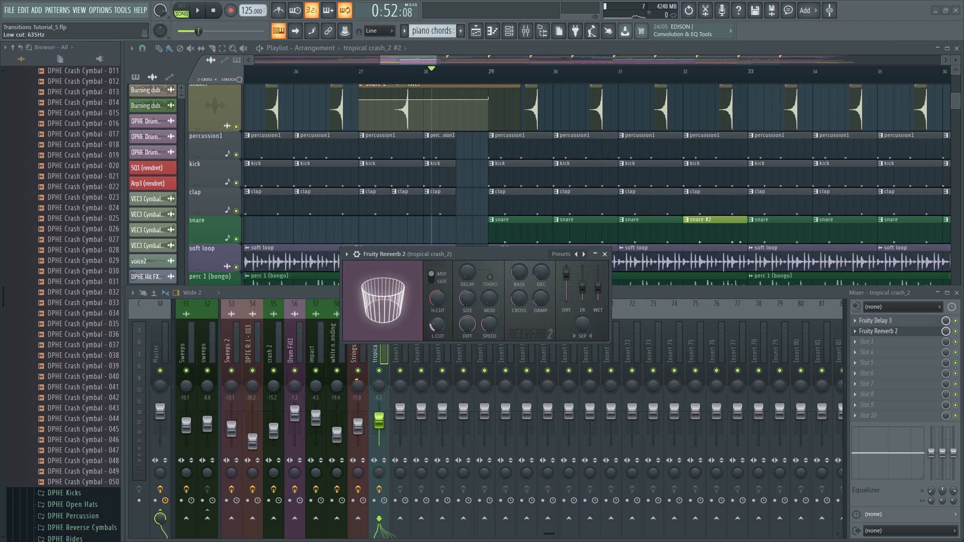
Step: Set the wet level of Fruity Reeverb 2 to 35% while playing back the transition
drag(441, 307, 441, 310)
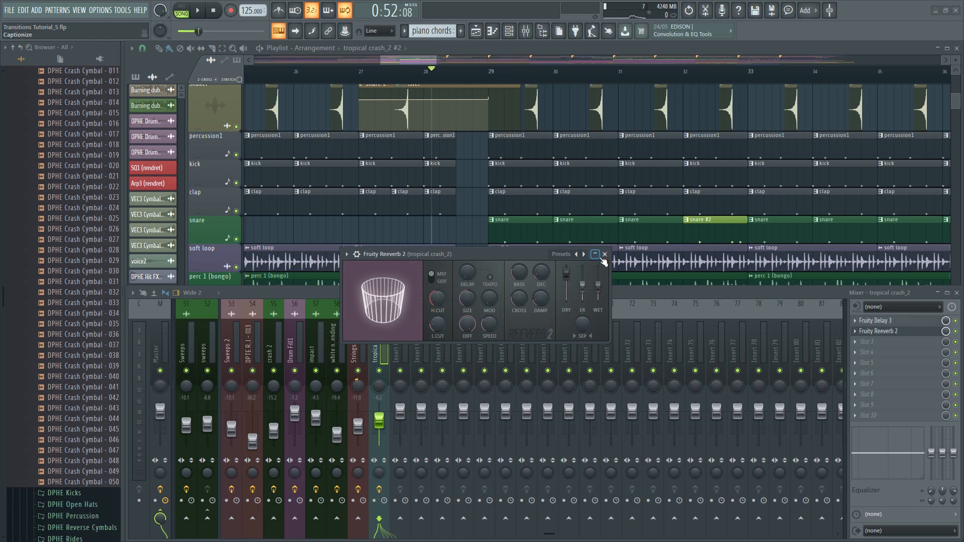
key(space)
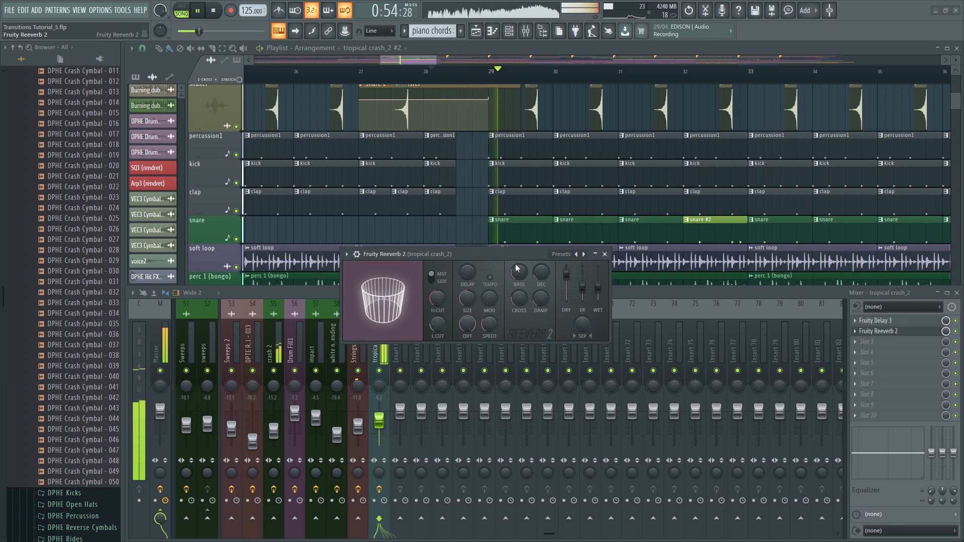
drag(598, 287, 598, 293)
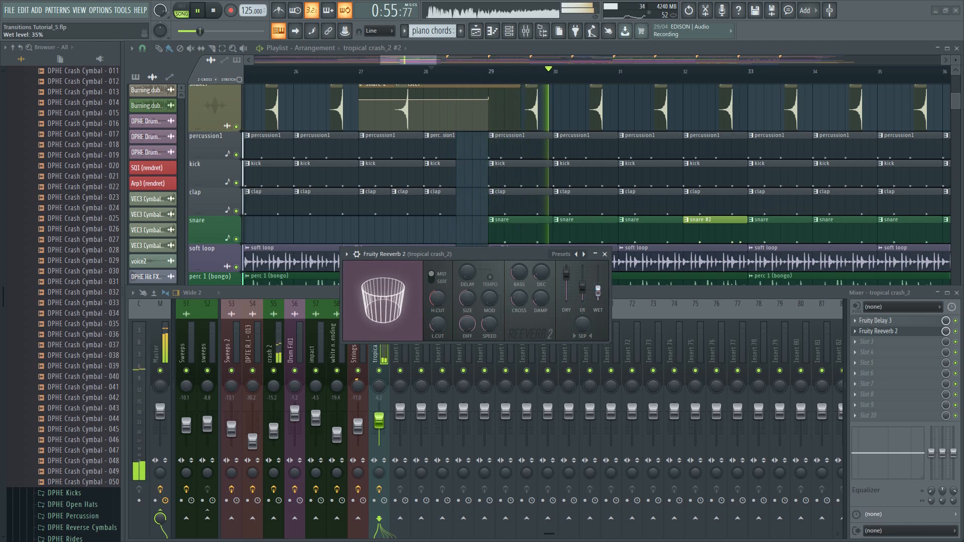
click(605, 254)
key(space)
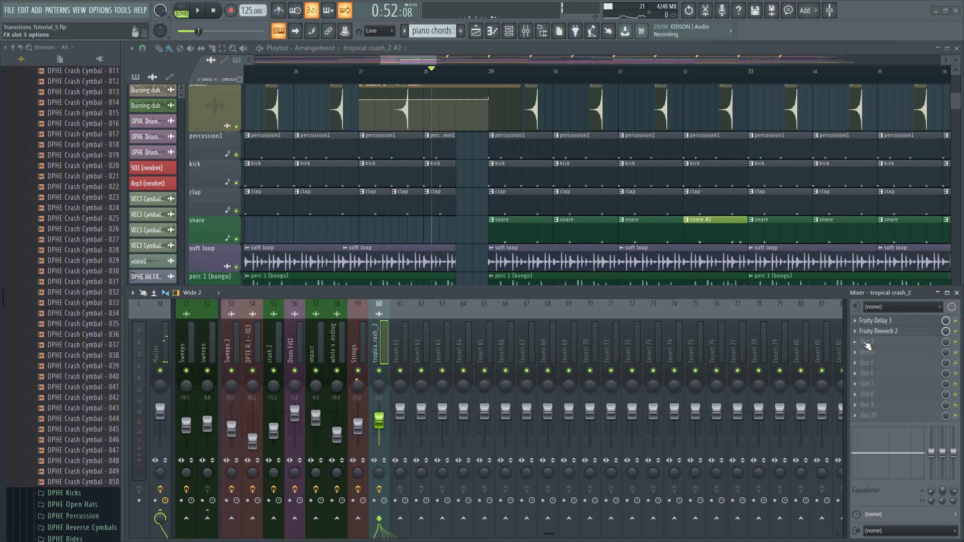
Step: Add Fruity Parametric EQ 2 ahead of the delay on the crash track, rolling off the lows and slightly boosting the upper bands
click(867, 345)
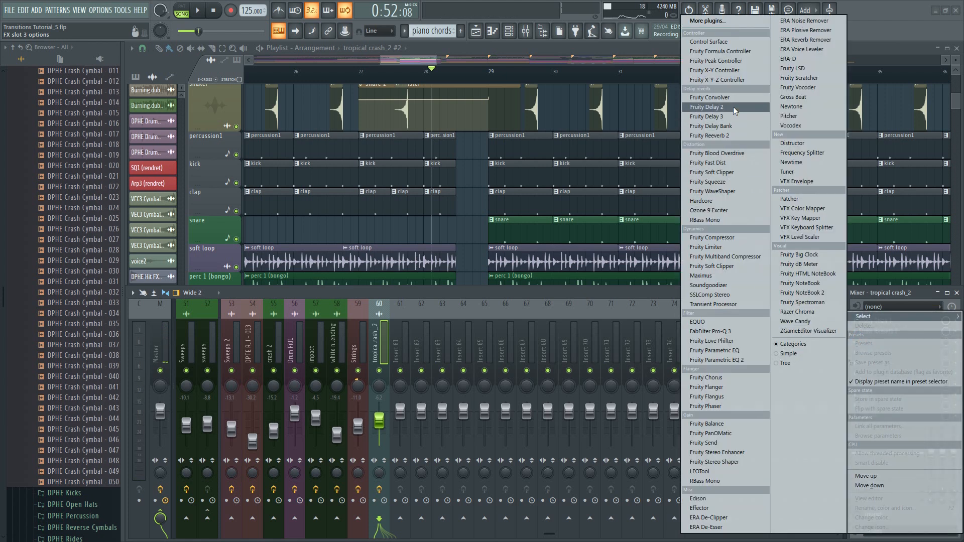
click(750, 360)
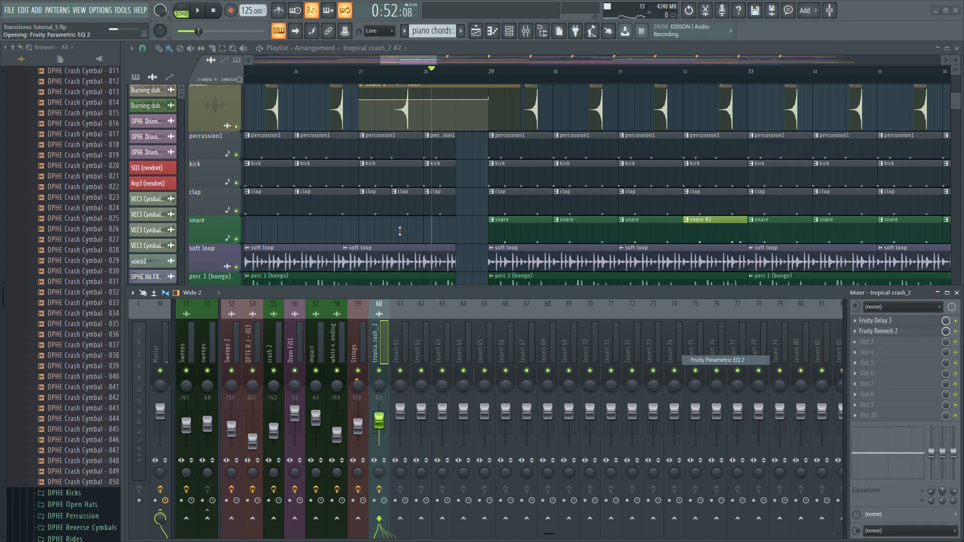
drag(104, 190, 162, 249)
drag(215, 190, 206, 183)
drag(271, 189, 276, 186)
scroll(884, 342, up, 2)
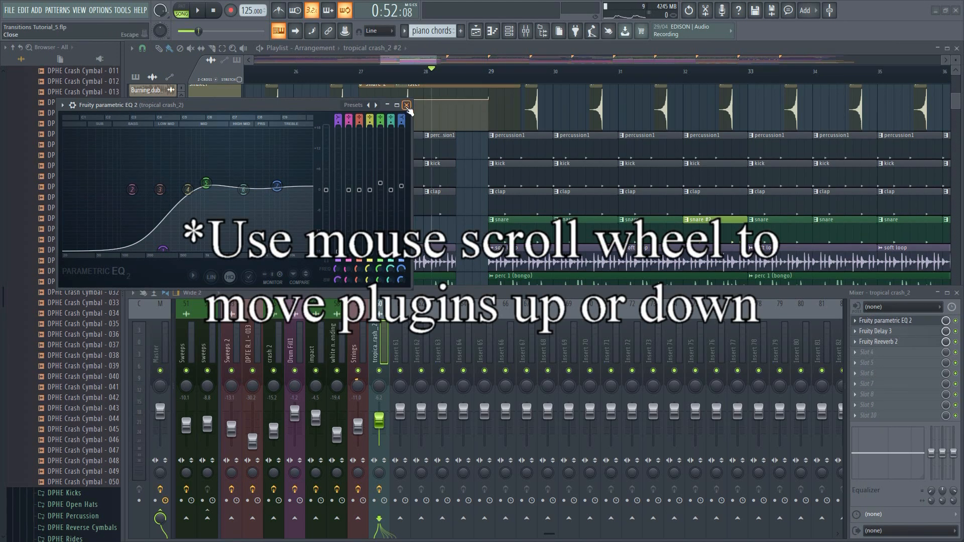
click(407, 105)
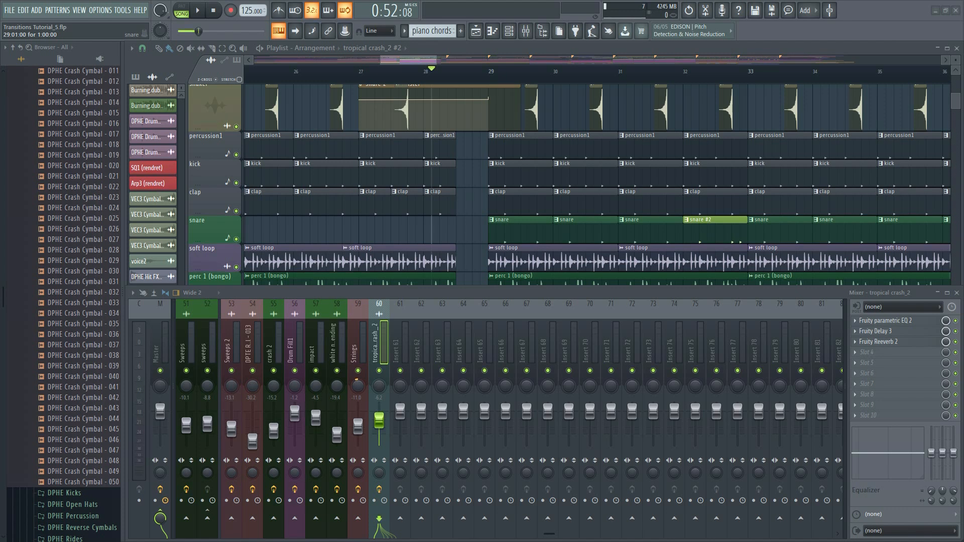
Step: Delete Fruity Reeverb 2 from the crash track and load Patcher into the third effect slot instead
click(855, 342)
click(863, 313)
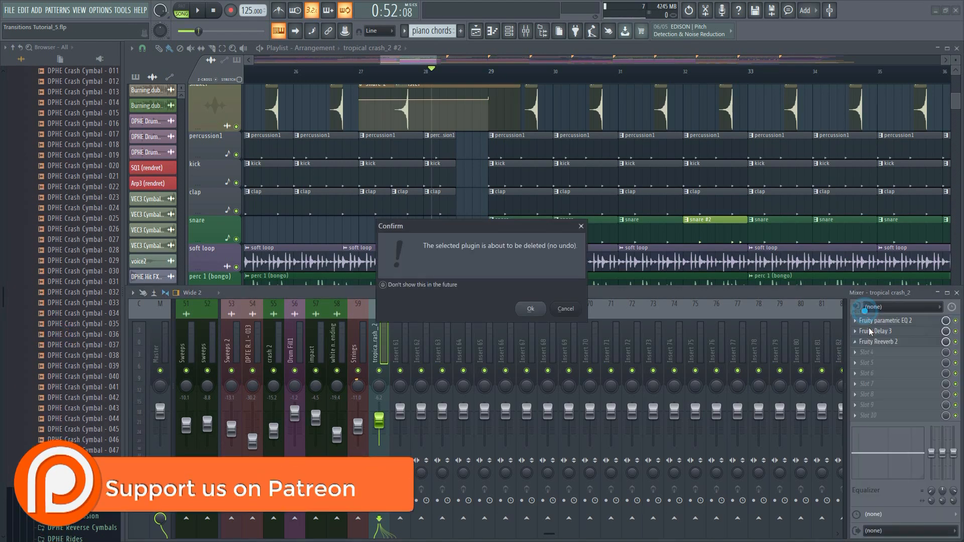
click(531, 309)
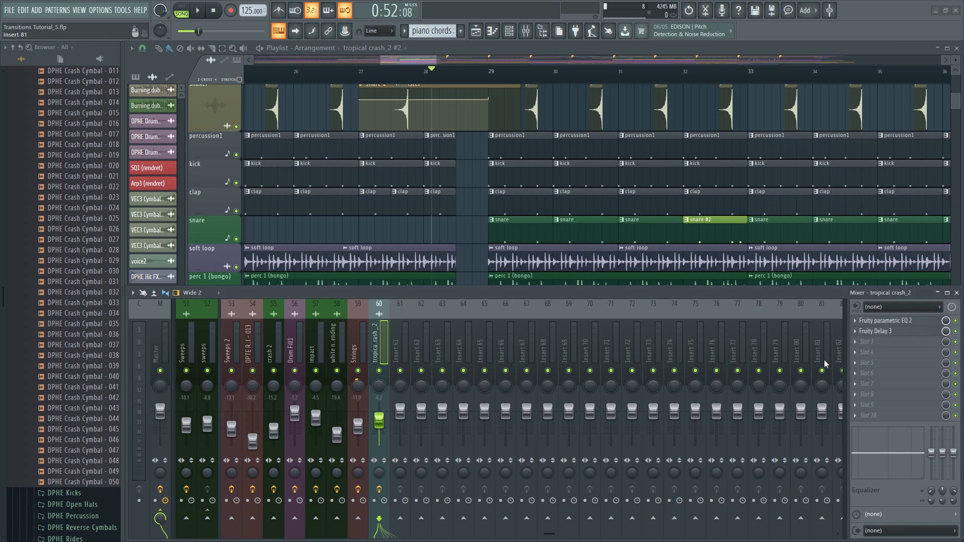
click(856, 346)
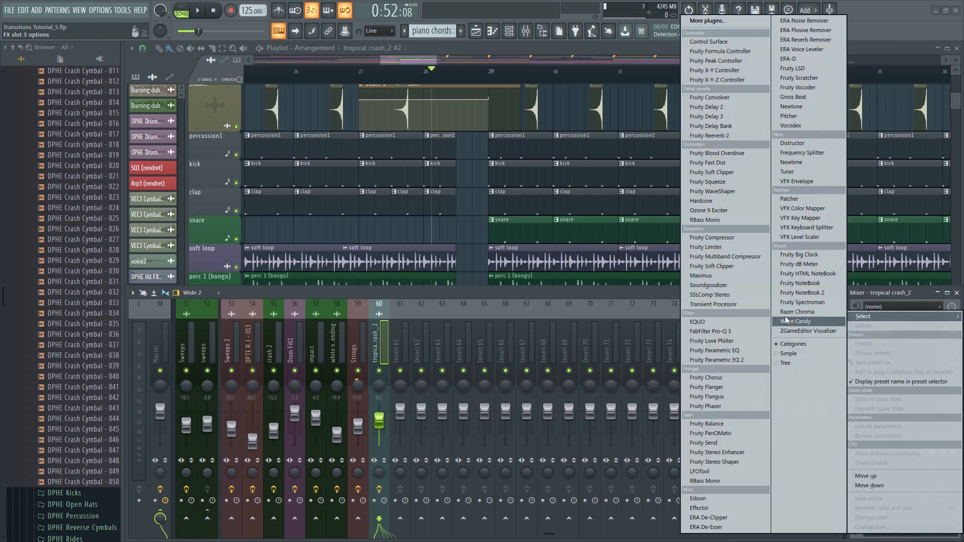
click(809, 201)
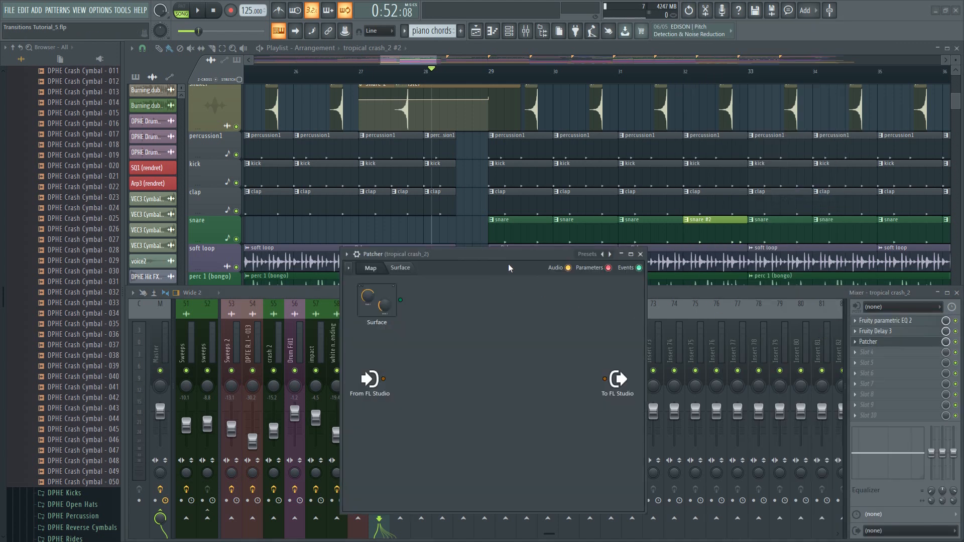
drag(499, 257, 547, 158)
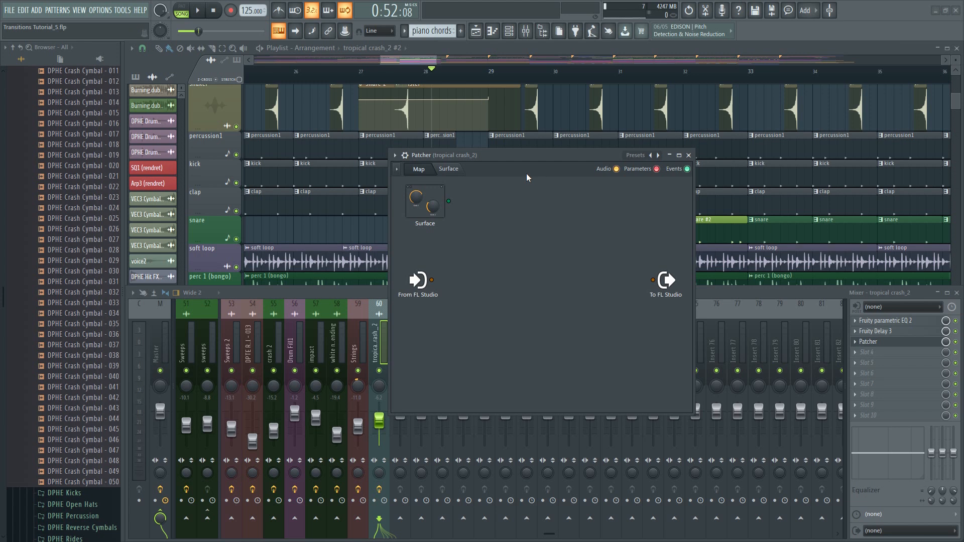
Step: Add Fruity Reeverb 2 to the Patcher map, raise its wet level and place it above the signal line
right_click(489, 265)
mouse_move(538, 284)
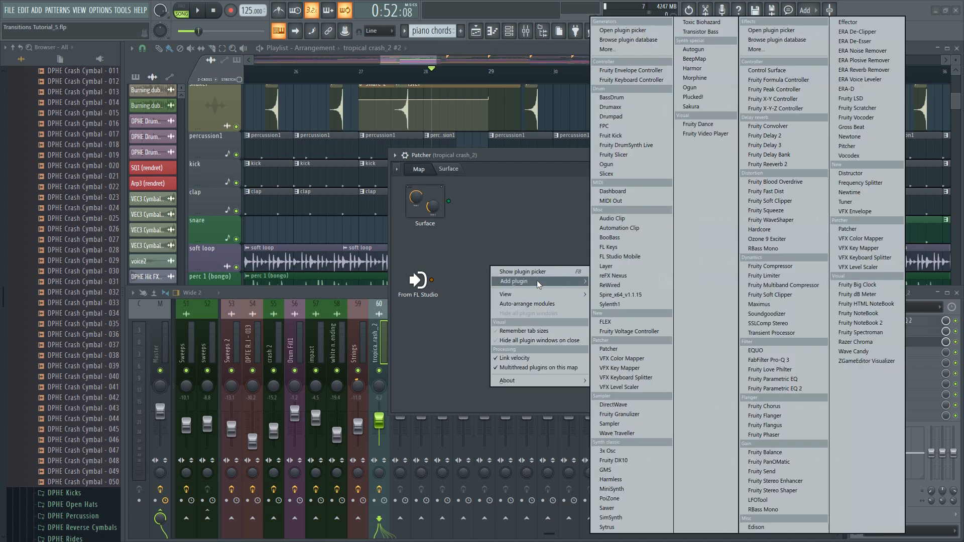
click(793, 168)
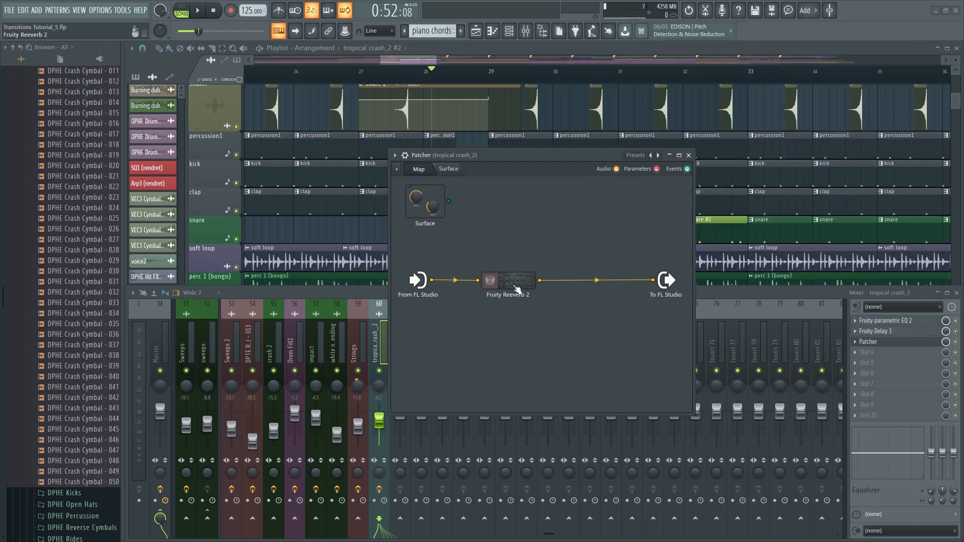
click(517, 290)
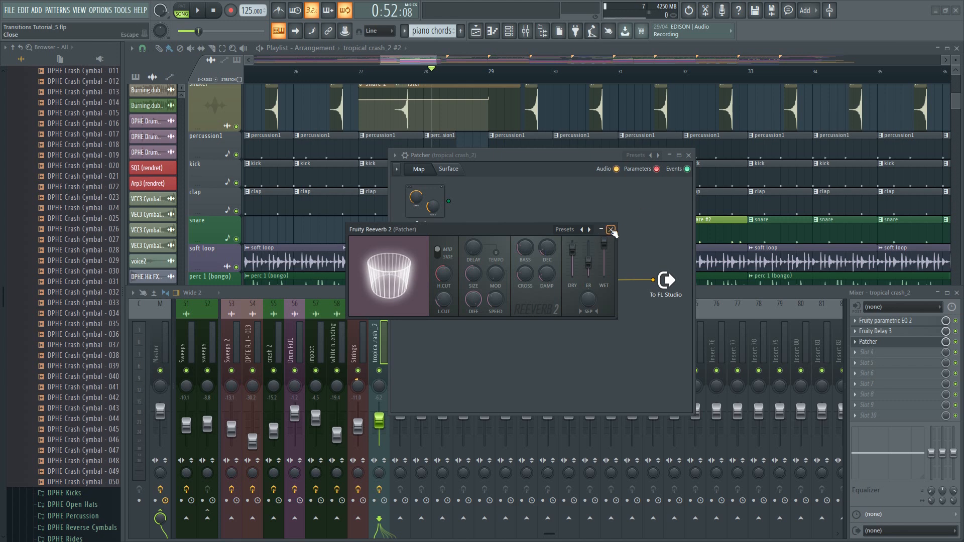
click(611, 230)
drag(511, 285, 493, 259)
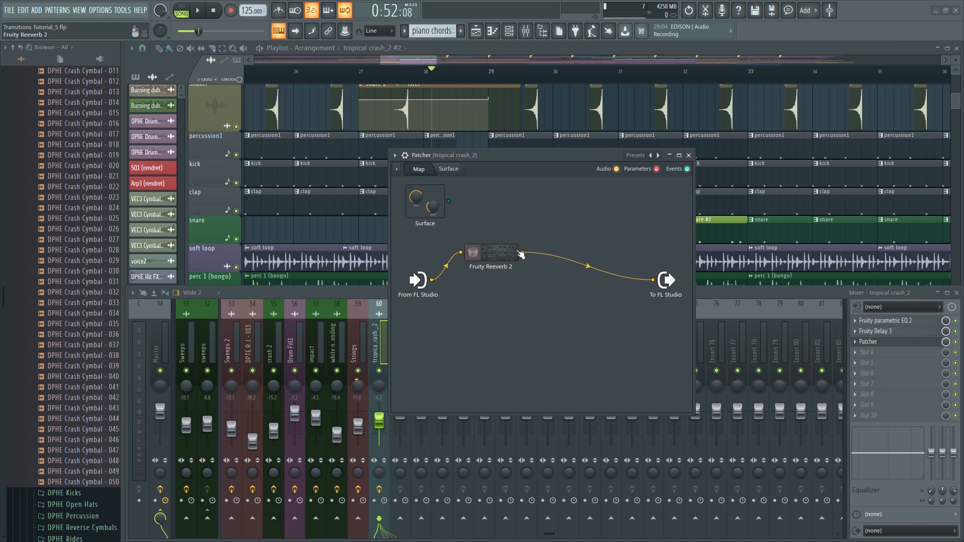
Step: Add LFOTool to the Patcher map and route Fruity Reeverb 2 through it to the FL Studio output
right_click(559, 224)
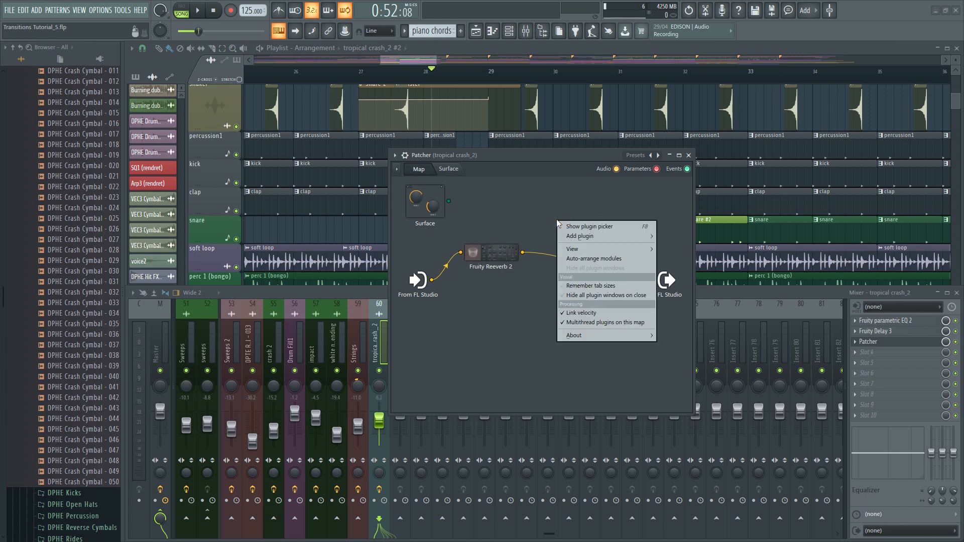
mouse_move(590, 237)
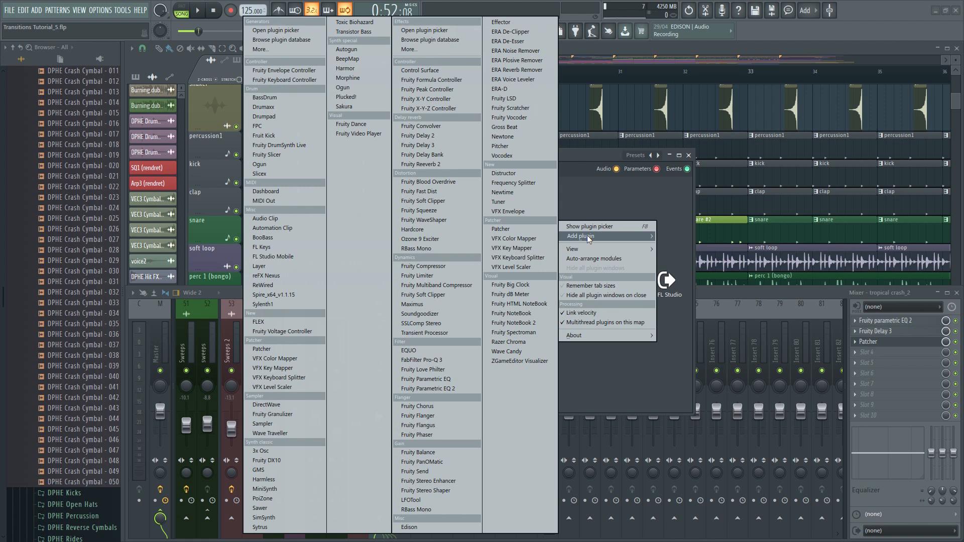
click(411, 500)
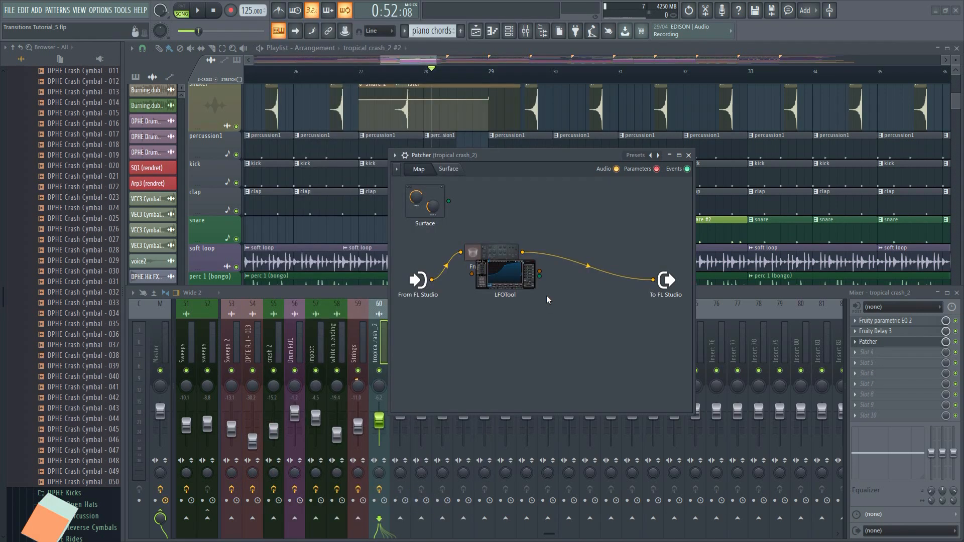
drag(505, 274, 588, 219)
drag(653, 280, 554, 216)
drag(623, 215, 653, 279)
Step: Raise the middle point of LFOTool's volume curve to 100% so the ducking shape recovers sooner
double_click(580, 220)
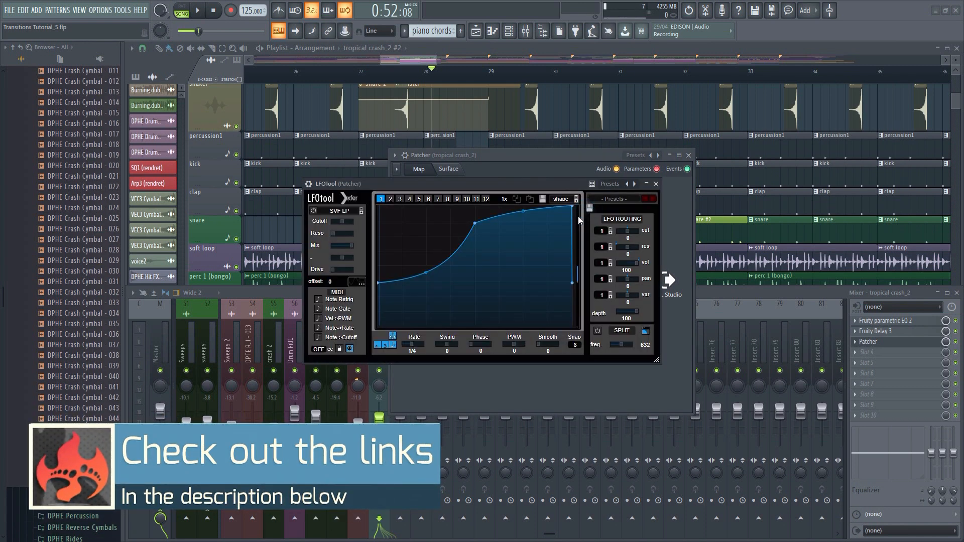
drag(478, 221, 475, 196)
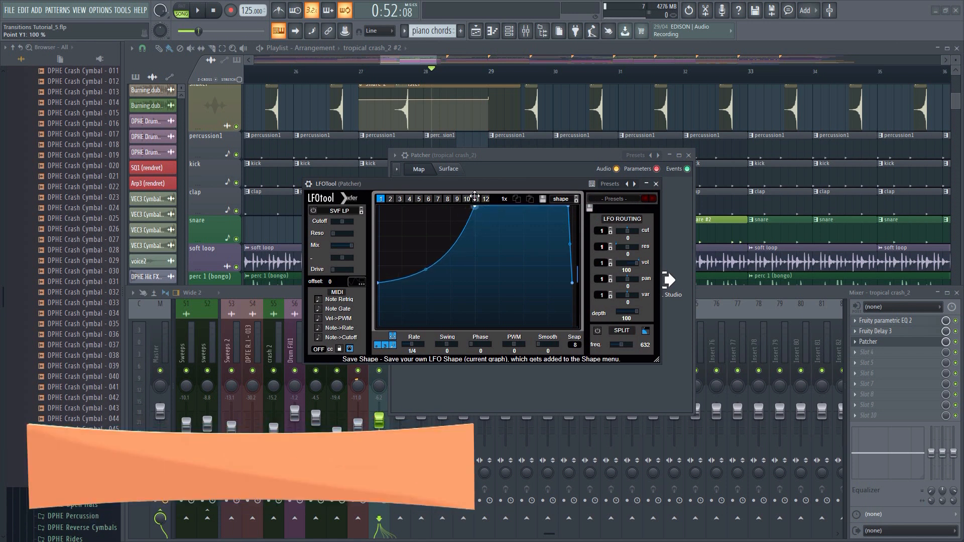
click(656, 184)
Step: Connect Patcher's input directly to its output for the dry signal and adjust the level feeding the reverb during playback
drag(432, 282, 503, 281)
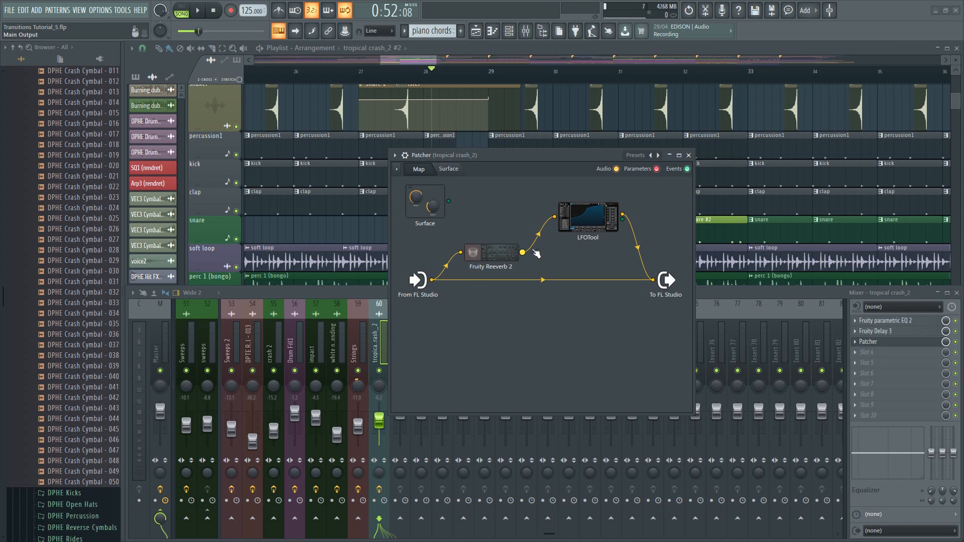
drag(542, 155, 672, 154)
key(space)
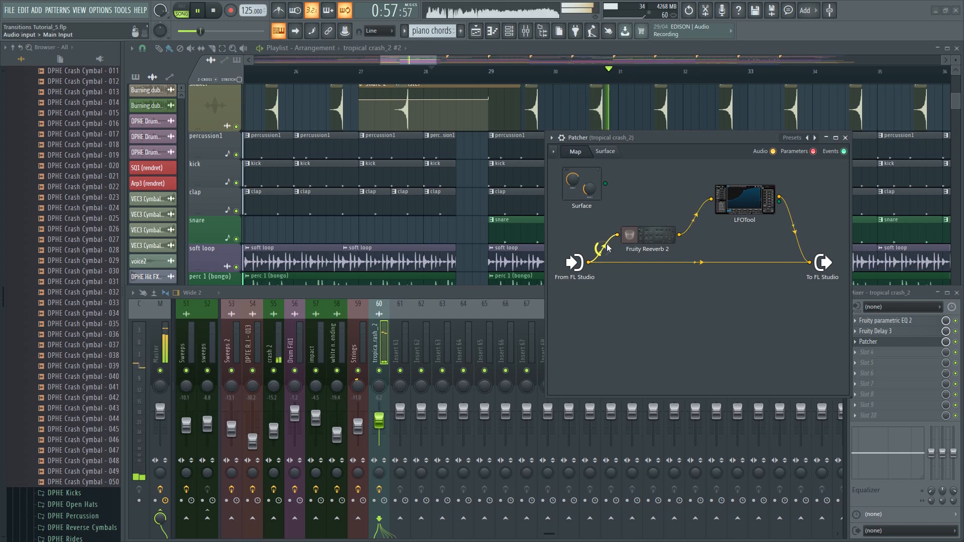
key(space)
key(space)
drag(602, 248, 602, 255)
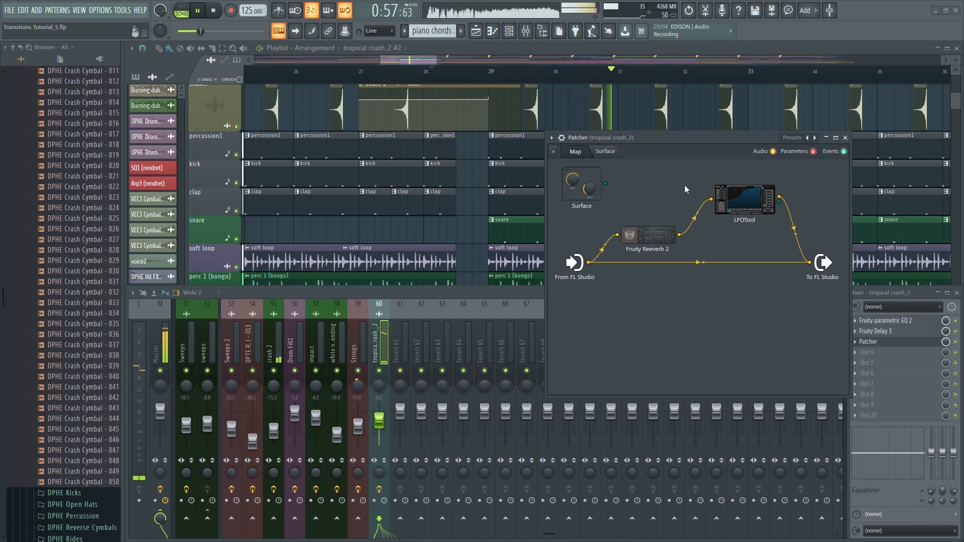
key(space)
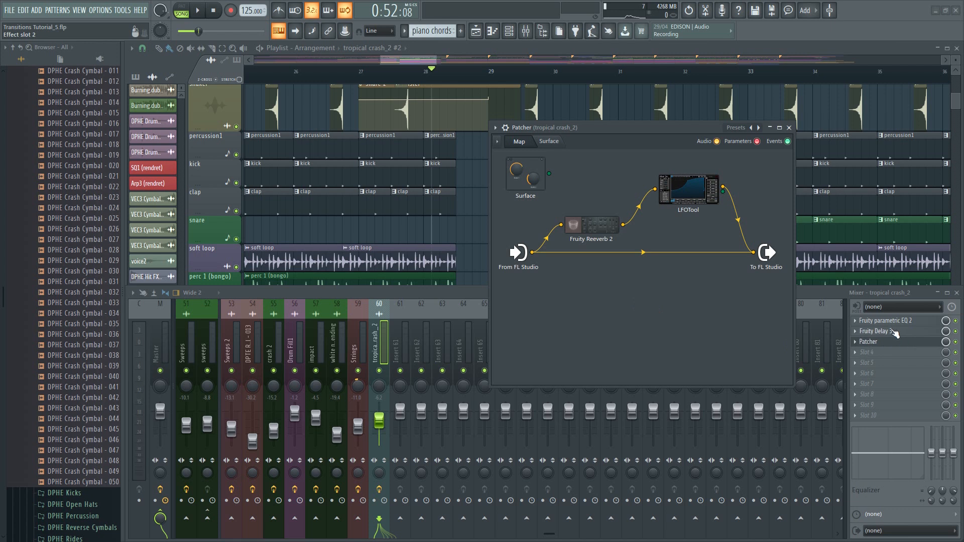
Step: Set Fruity Delay 3's feedback level to 75.8% and increase the decay of the reverb inside Patcher
click(893, 333)
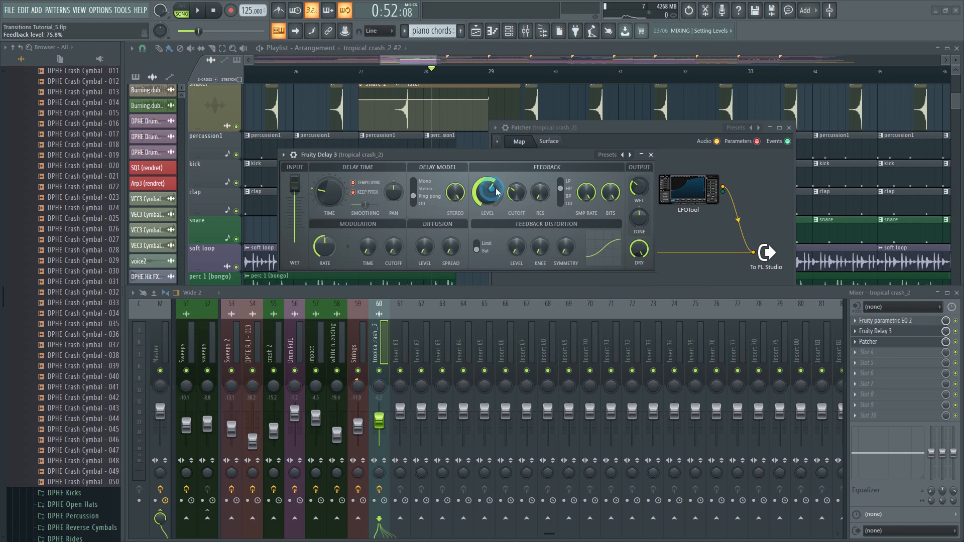
click(651, 155)
click(583, 225)
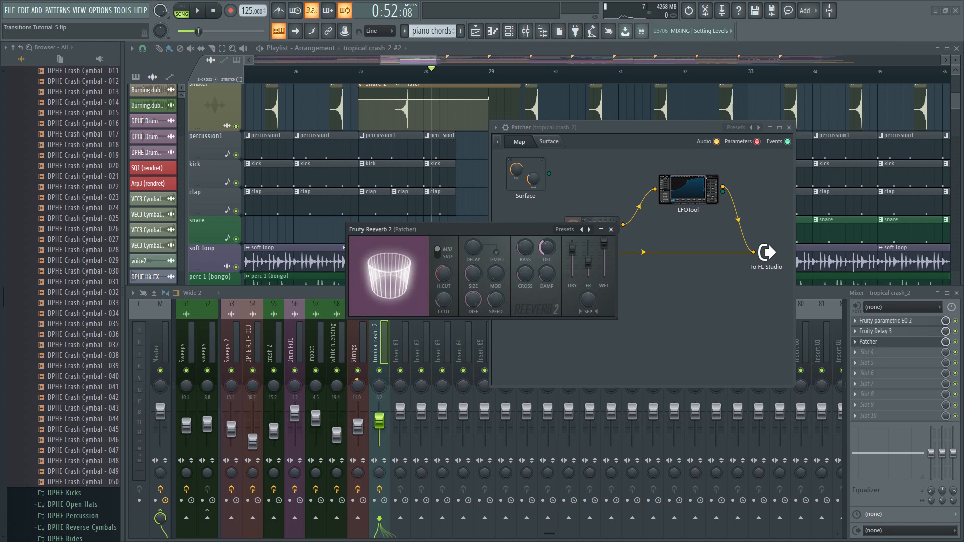
click(611, 229)
Step: Play back the transition to hear the crash with its delay and the ducked reverb
key(space)
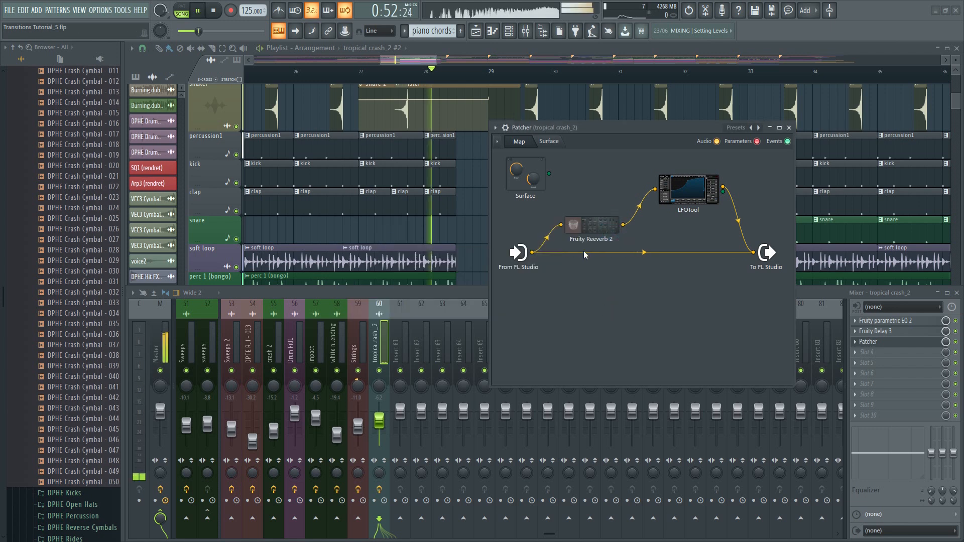
click(544, 241)
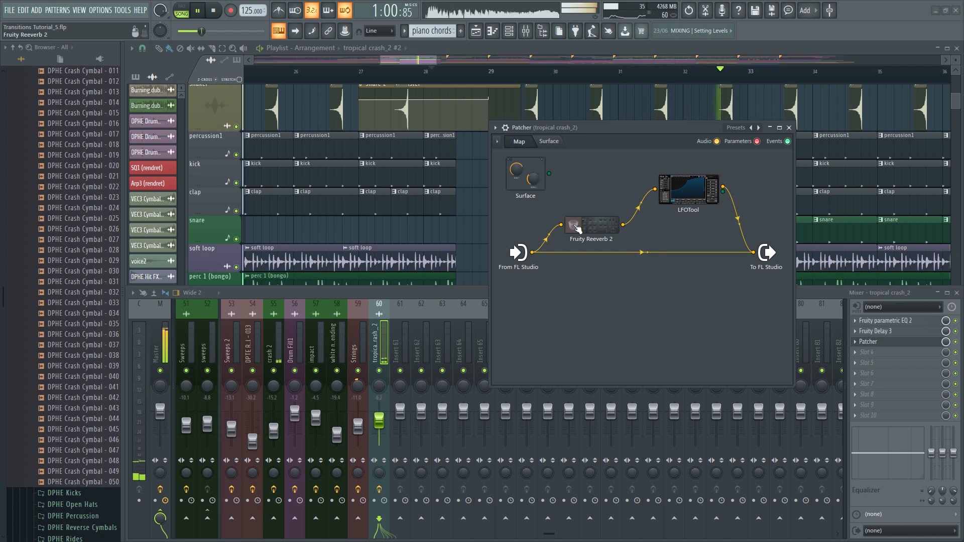
key(space)
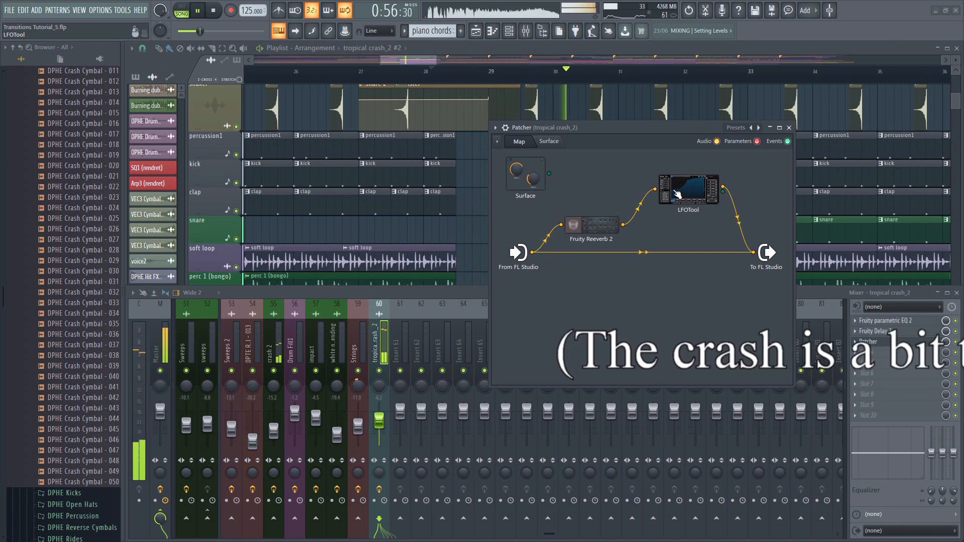
key(space)
Step: Set Fruity Delay 3's feedback level to 61.7% while playing back the transition
click(876, 331)
key(space)
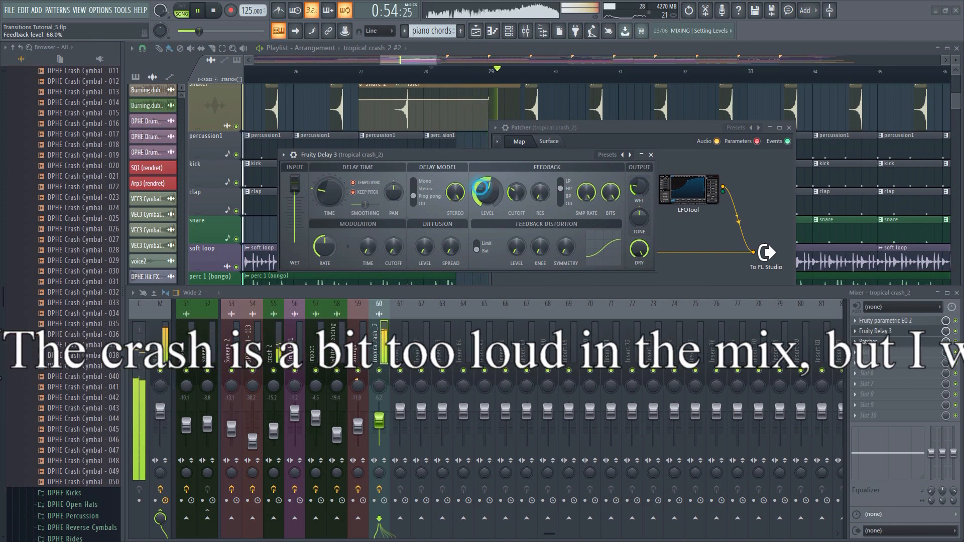
drag(487, 193, 485, 189)
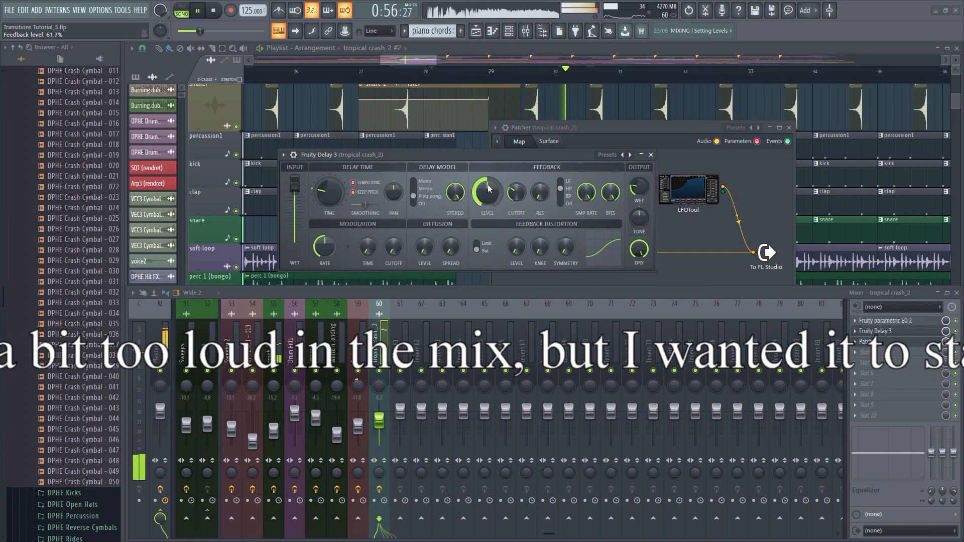
key(space)
click(651, 154)
Step: Replay the transition while checking the delay's time setting, and move Fruity Reeverb 2 higher in the Patcher map
key(space)
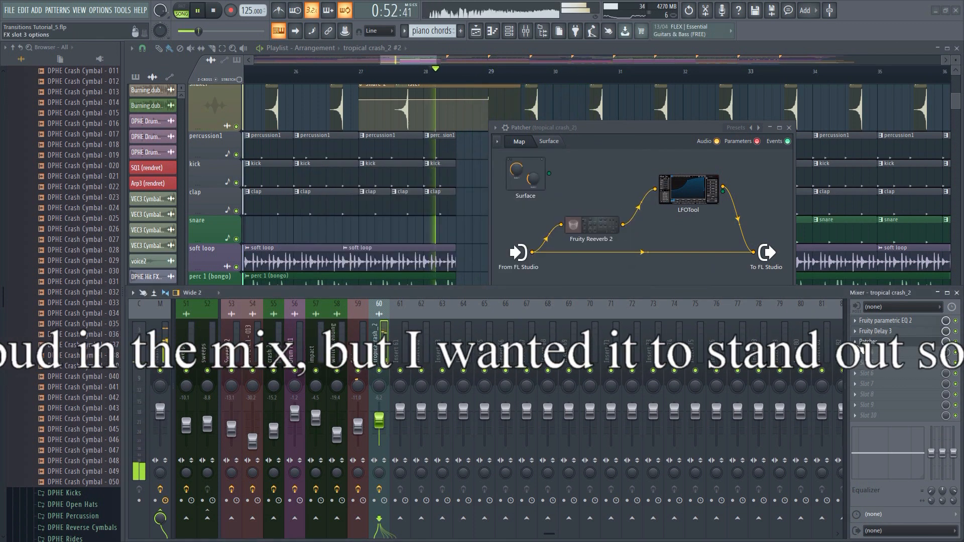
click(879, 331)
right_click(327, 200)
click(327, 200)
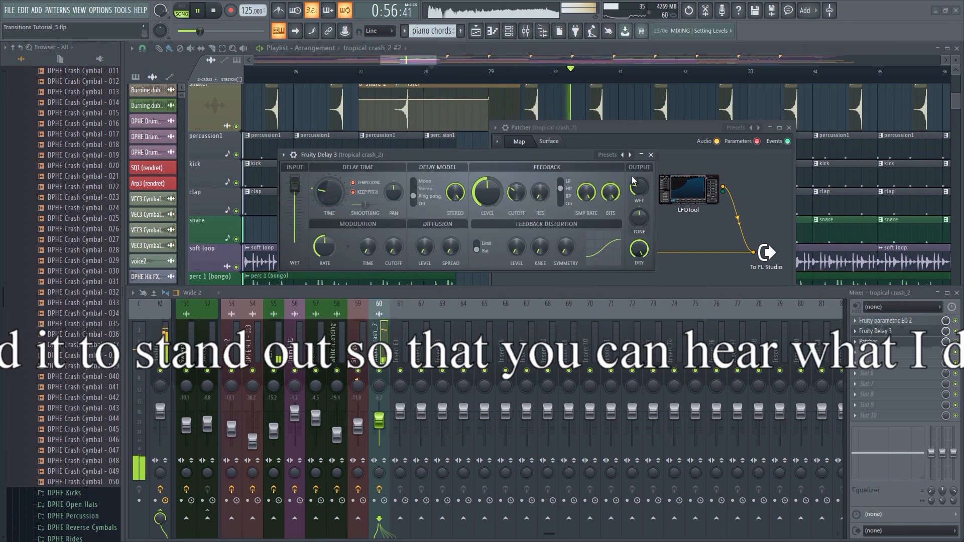
click(651, 155)
drag(582, 225, 588, 208)
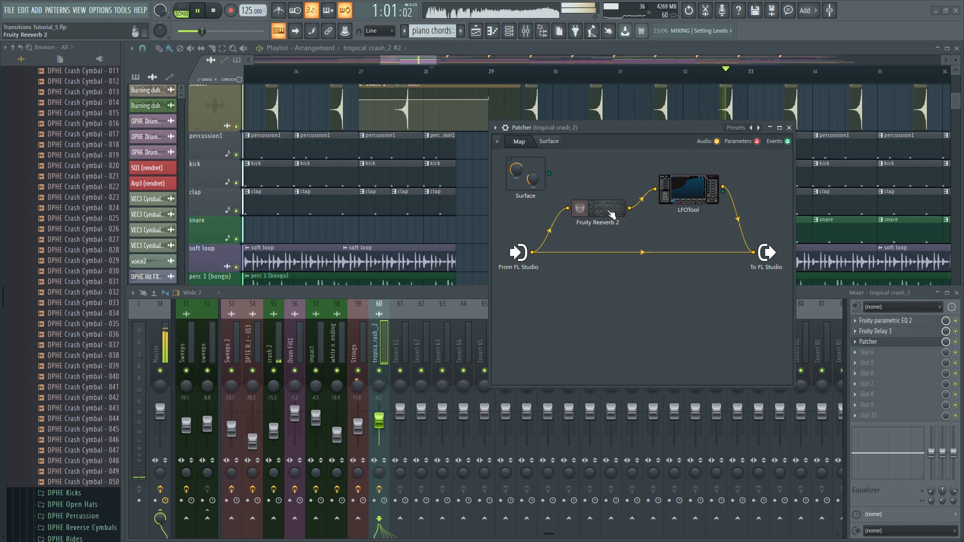
key(space)
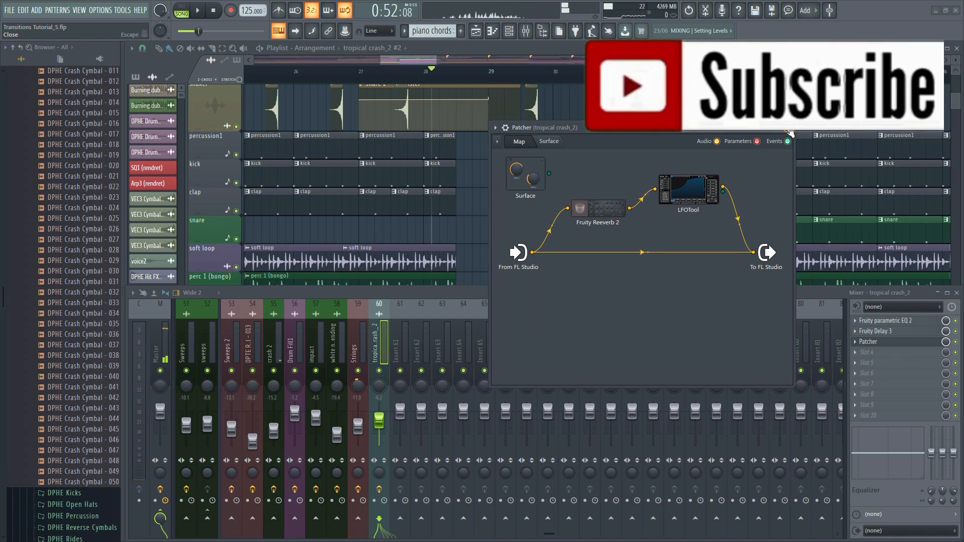